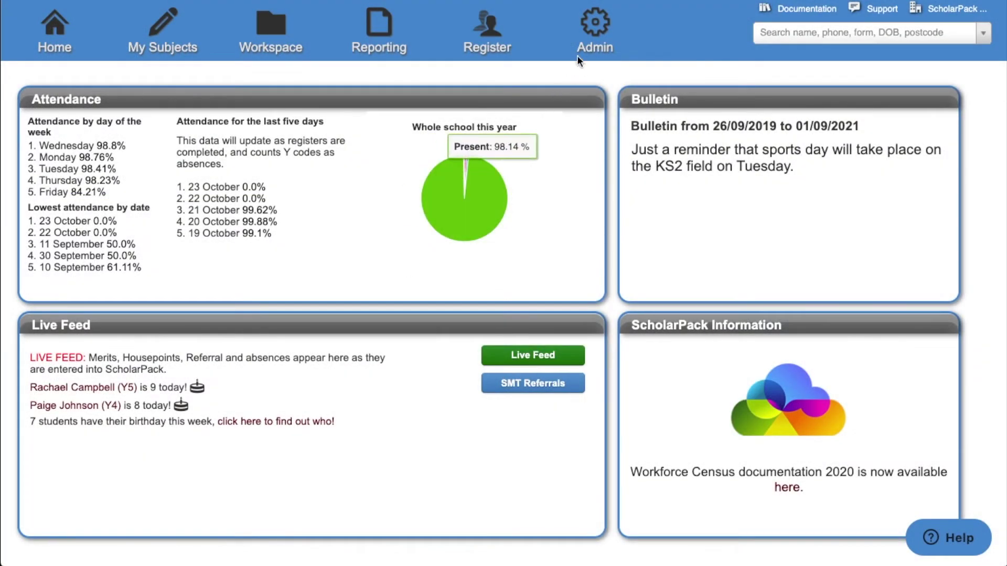
Step: Go to Admin > Census and open the School Workforce Census 2020 page
left_click(592, 38)
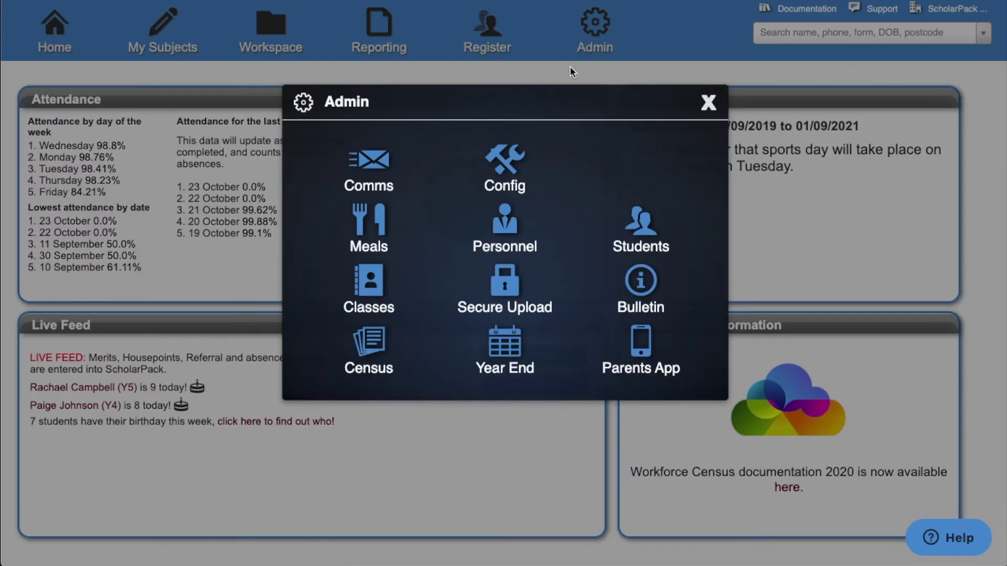
left_click(380, 349)
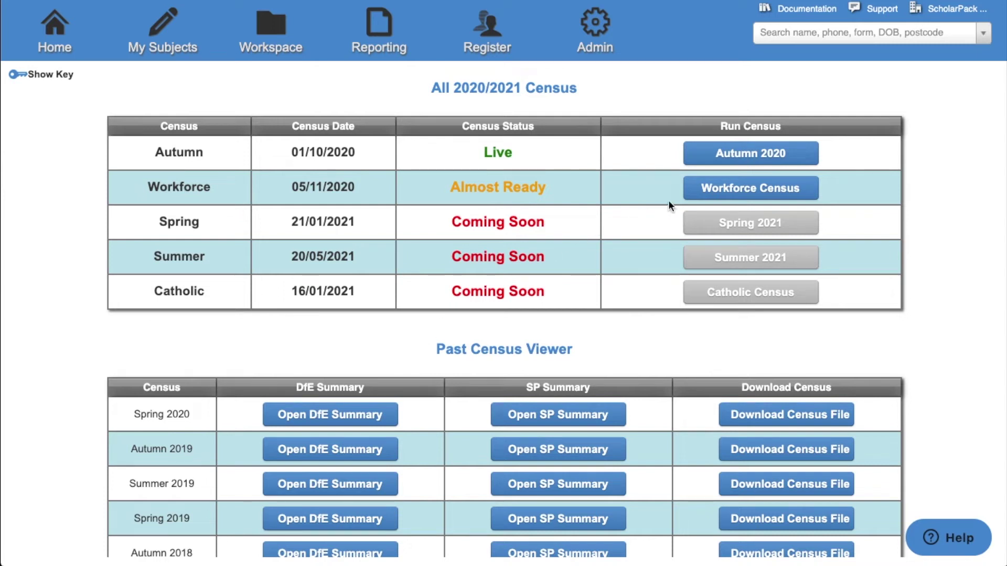
left_click(692, 195)
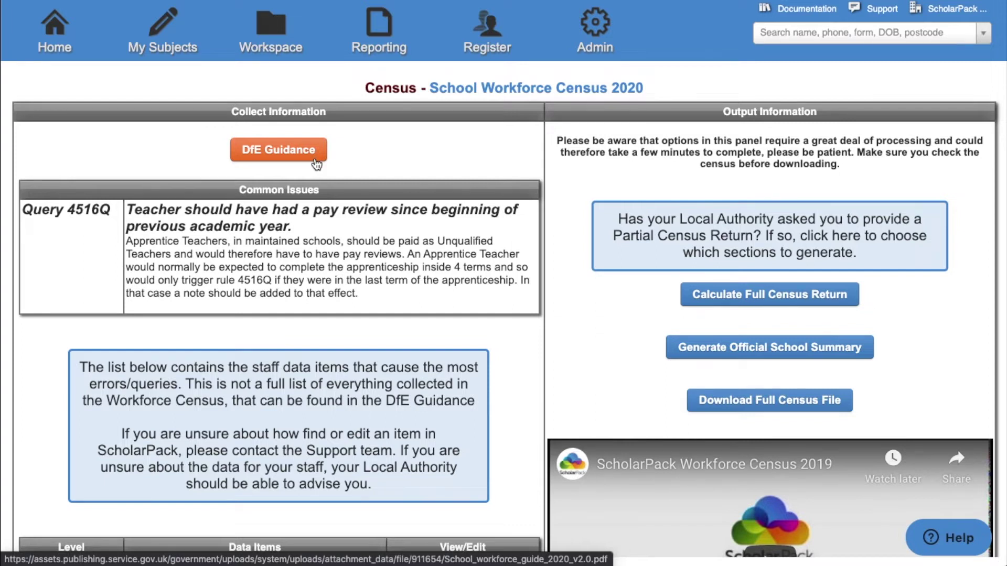
Step: Scroll down and open the Staff Contracts In Scope by Post report showing 12 staff
scroll(316, 164, "down", 1)
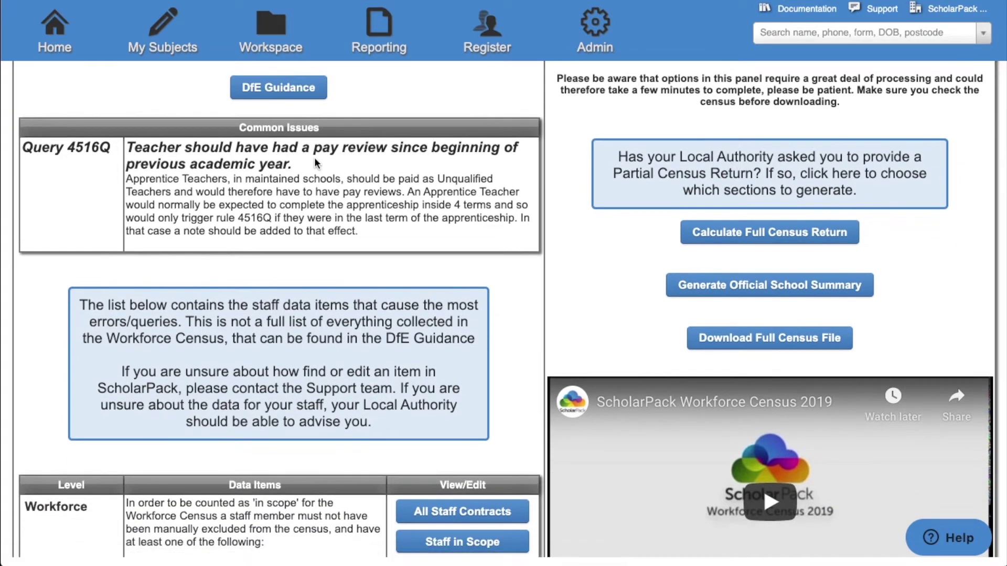
scroll(315, 164, "down", 2)
scroll(315, 163, "down", 4)
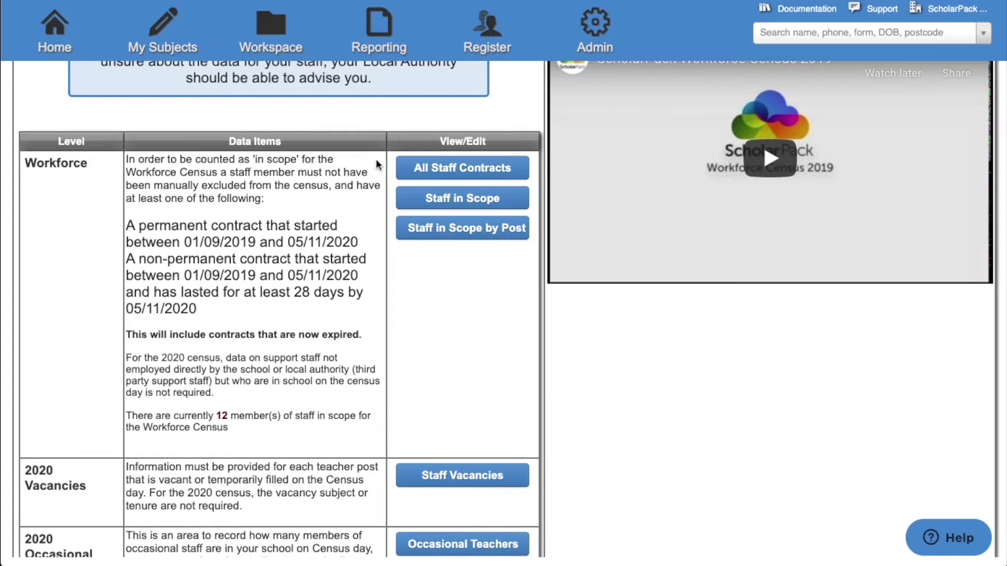
left_click(407, 171)
left_click(402, 201)
left_click(439, 234)
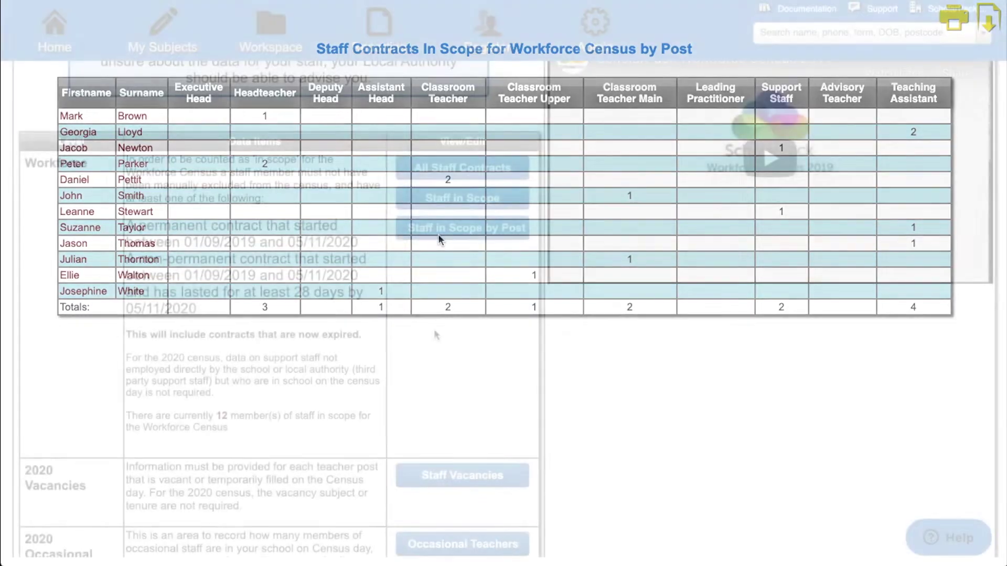
scroll(434, 334, "down", 5)
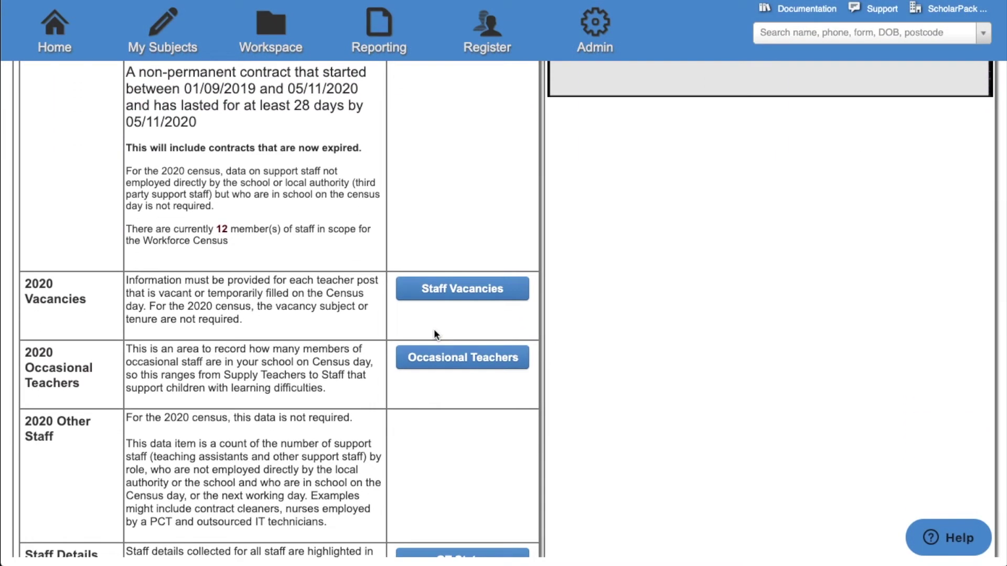
left_click(447, 298)
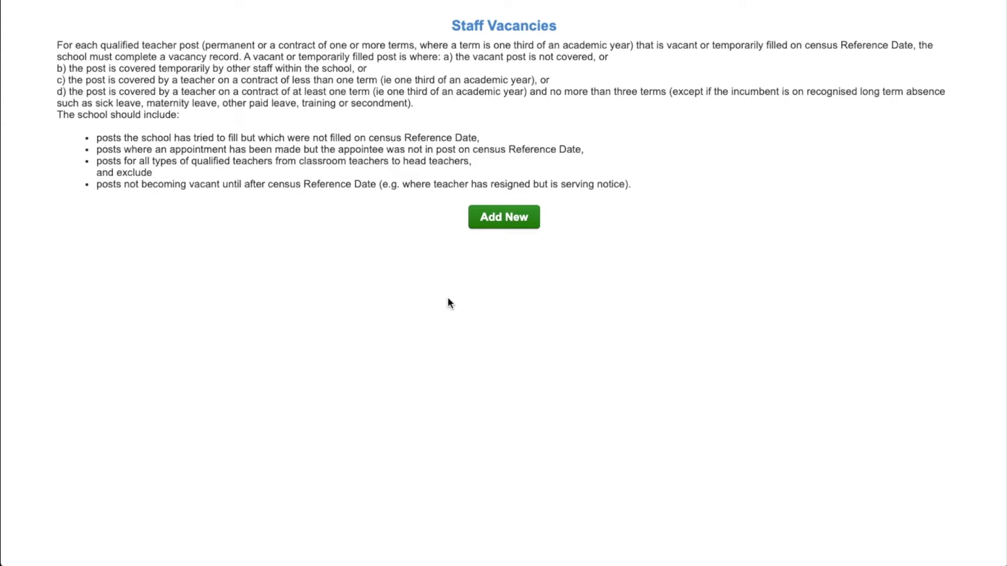
Step: Add a Head Teacher vacancy, marked temporarily filled and advertised, and confirm it
left_click(489, 227)
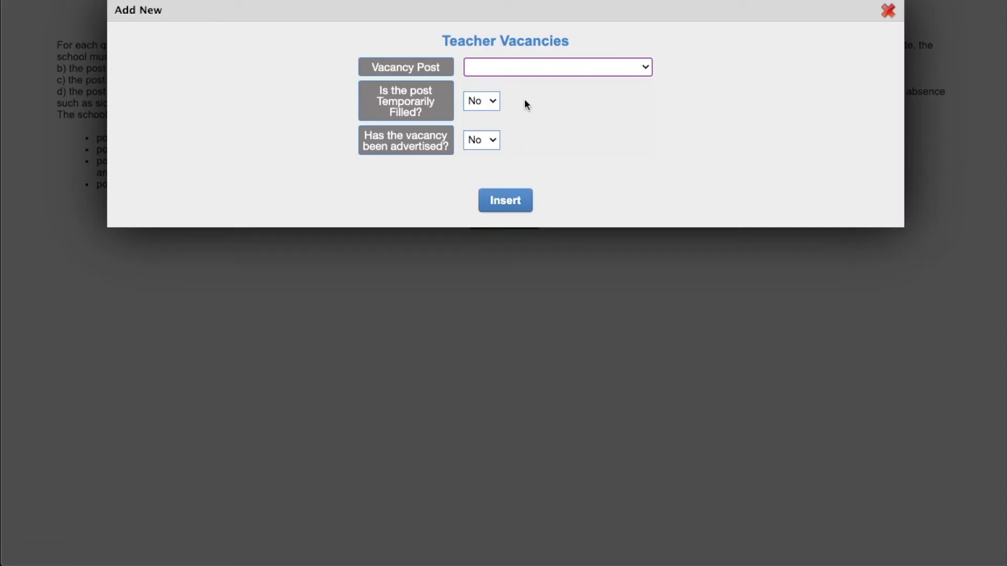
left_click(533, 71)
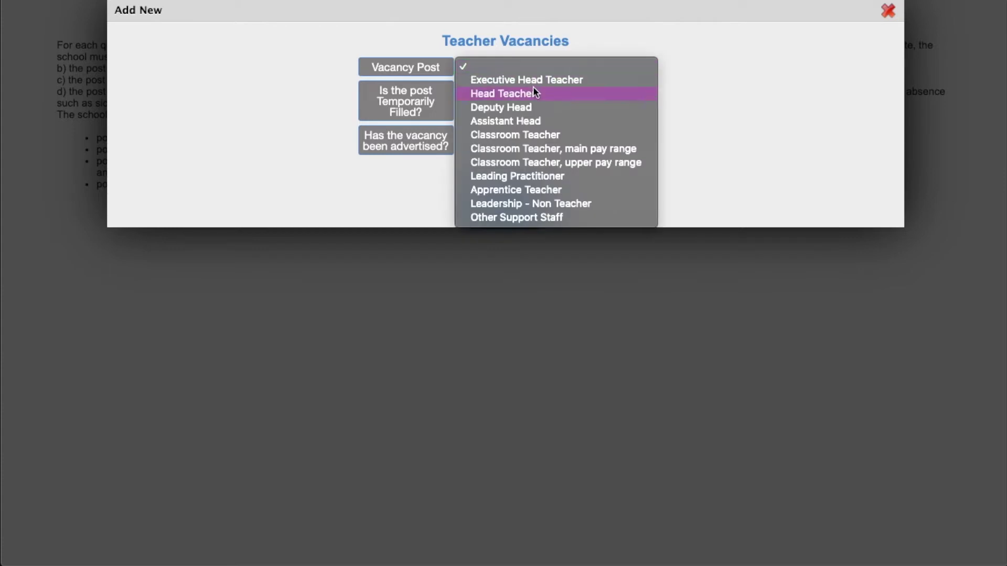
left_click(533, 93)
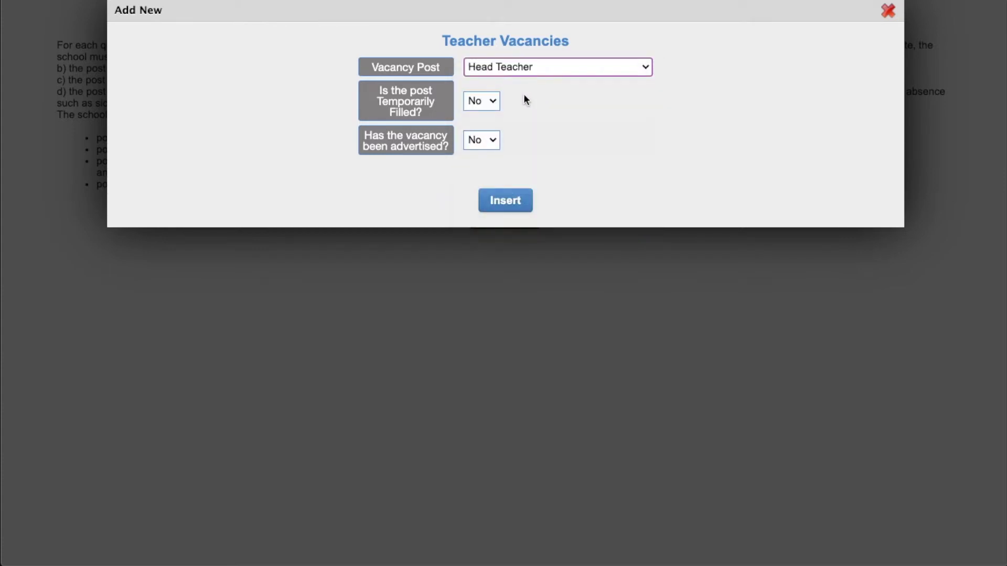
left_click(495, 110)
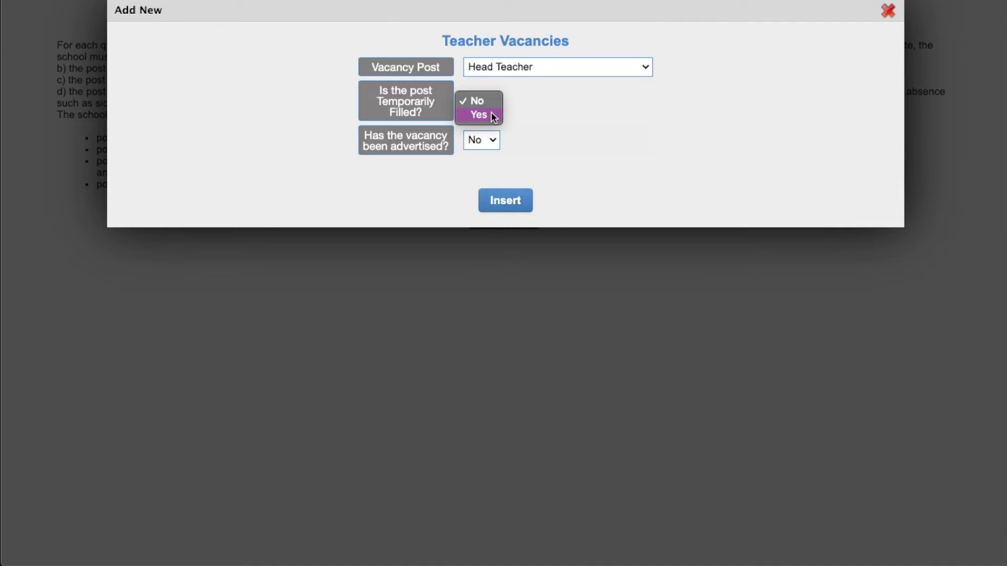
left_click(478, 115)
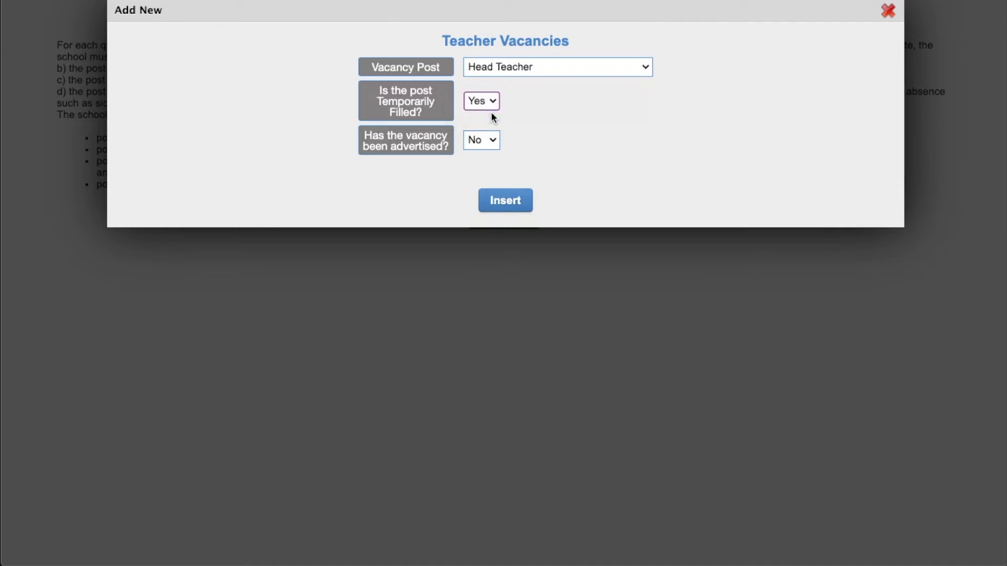
left_click(492, 139)
left_click(493, 153)
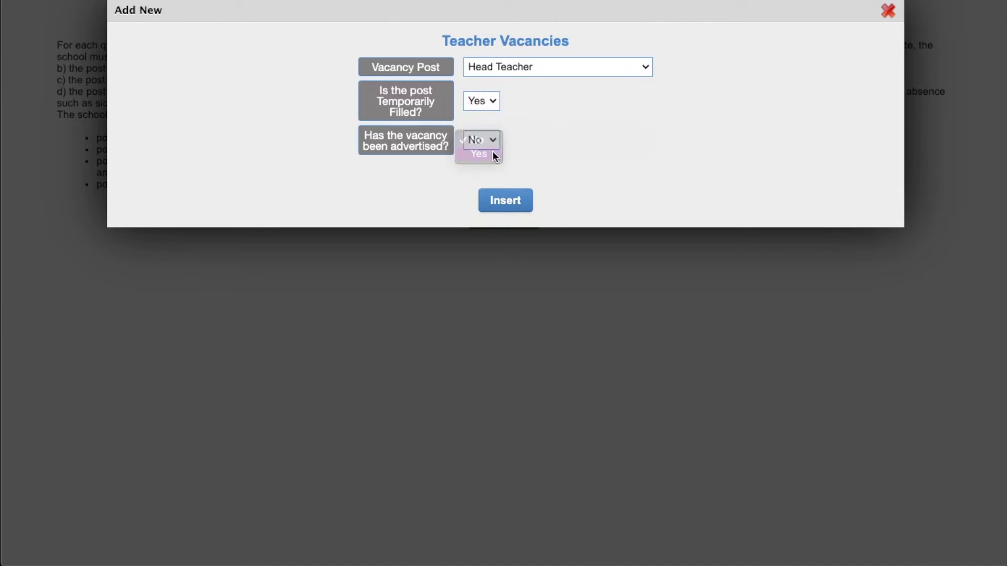
left_click(491, 206)
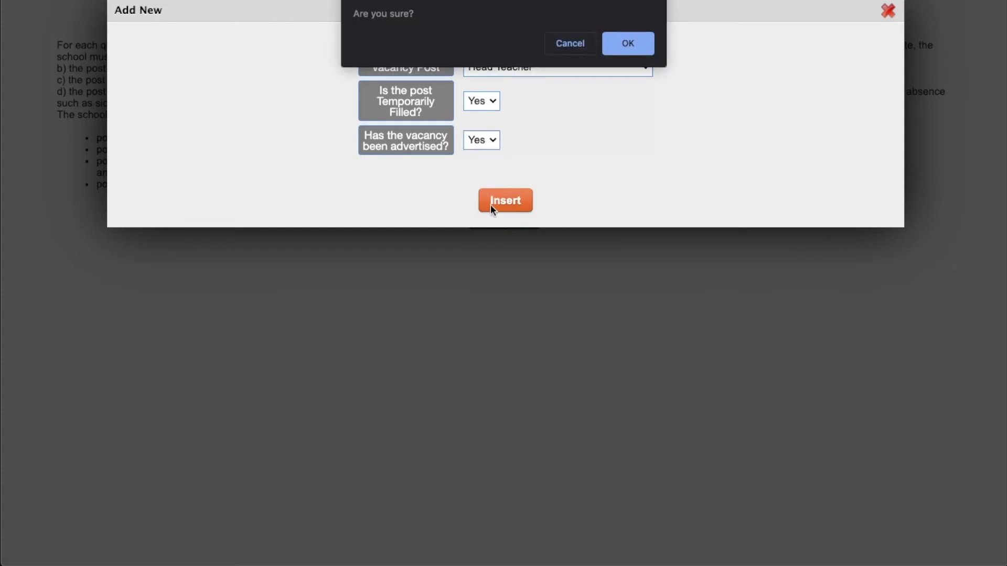
left_click(611, 51)
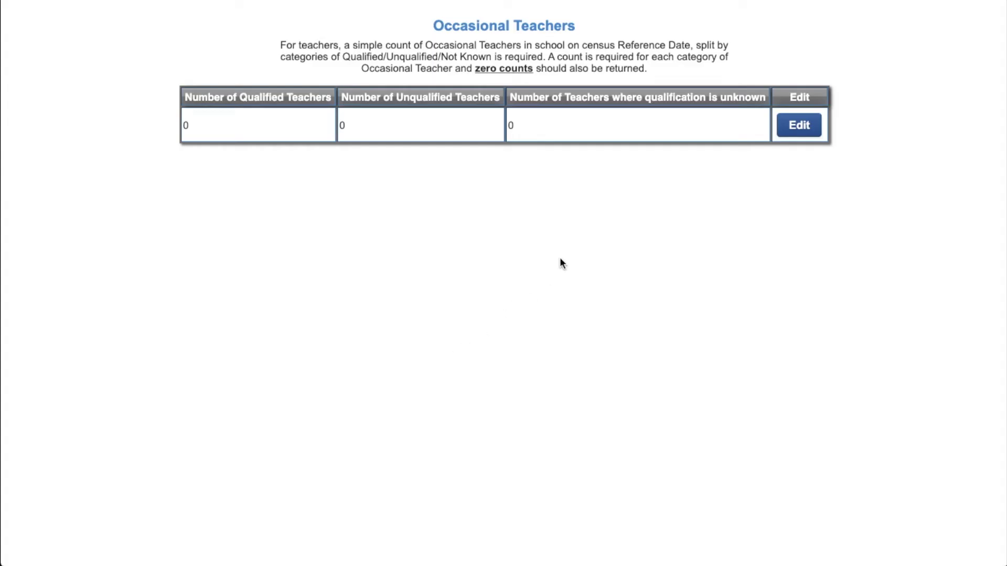
Step: Save the occasional teacher counts as 0 qualified, 0 unqualified and 0 unknown
left_click(790, 124)
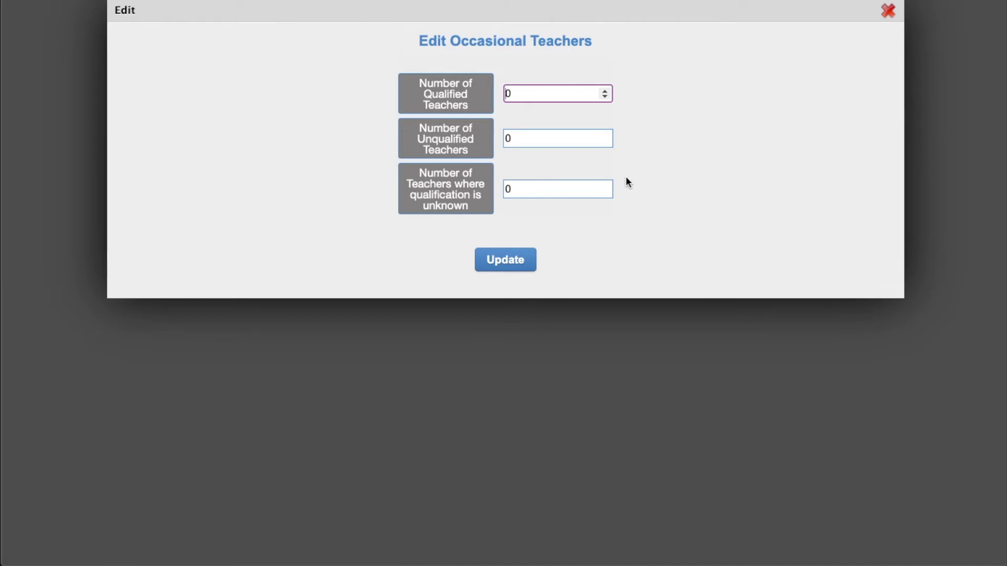
left_click(529, 259)
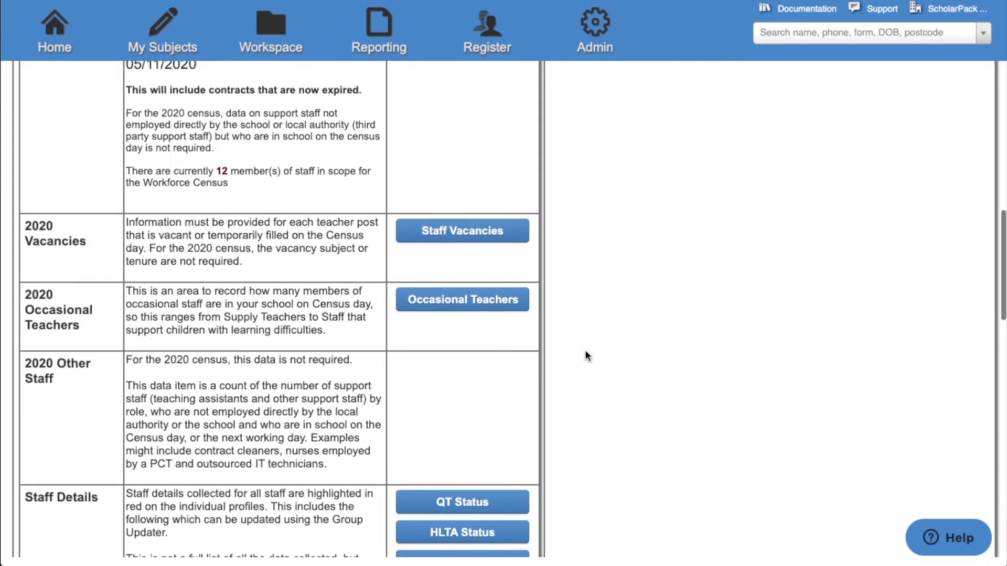
Step: Set Qualified Teacher Status to False for the first staff member and True for the fifth, and save
scroll(585, 351, "down", 4)
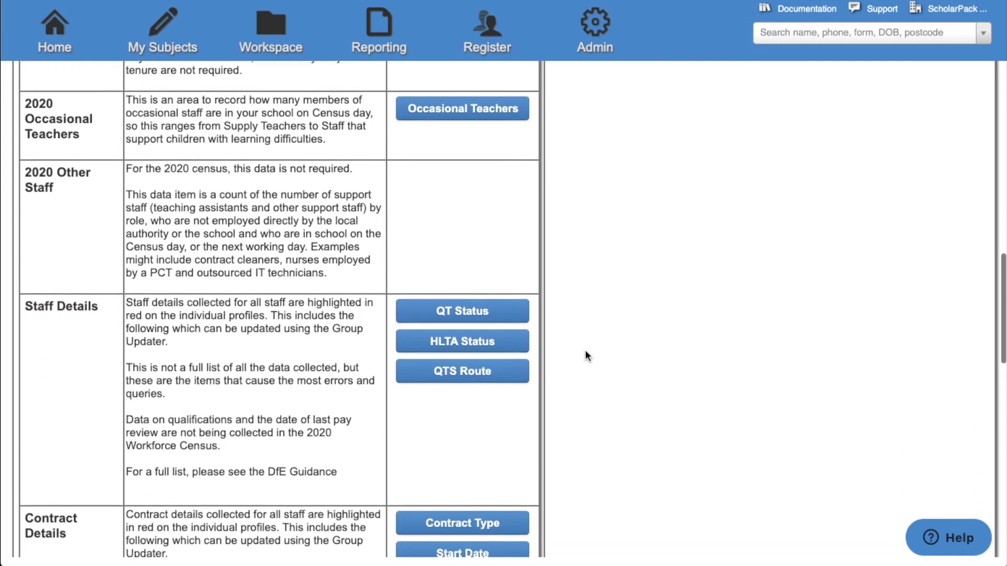
scroll(585, 353, "down", 2)
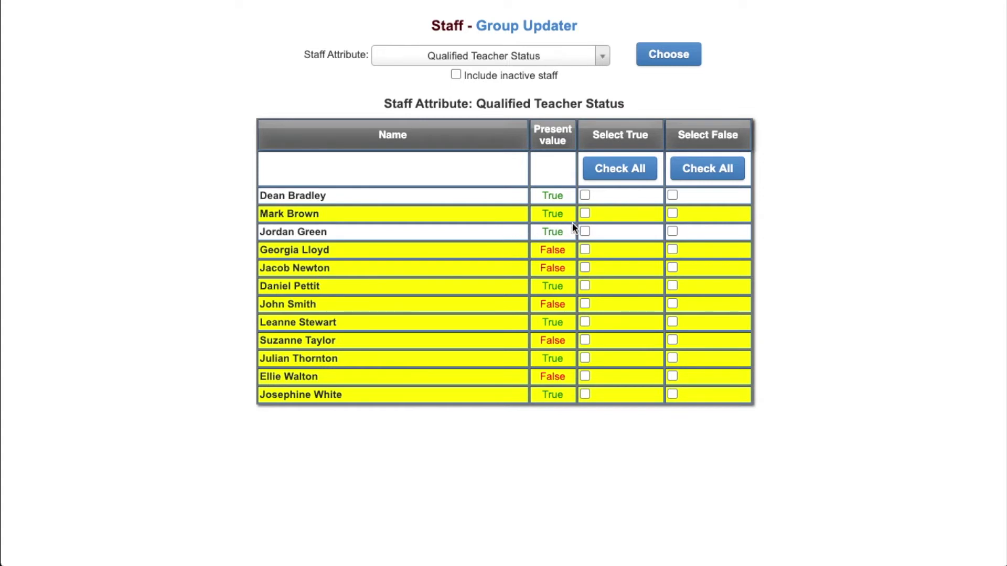
left_click(672, 196)
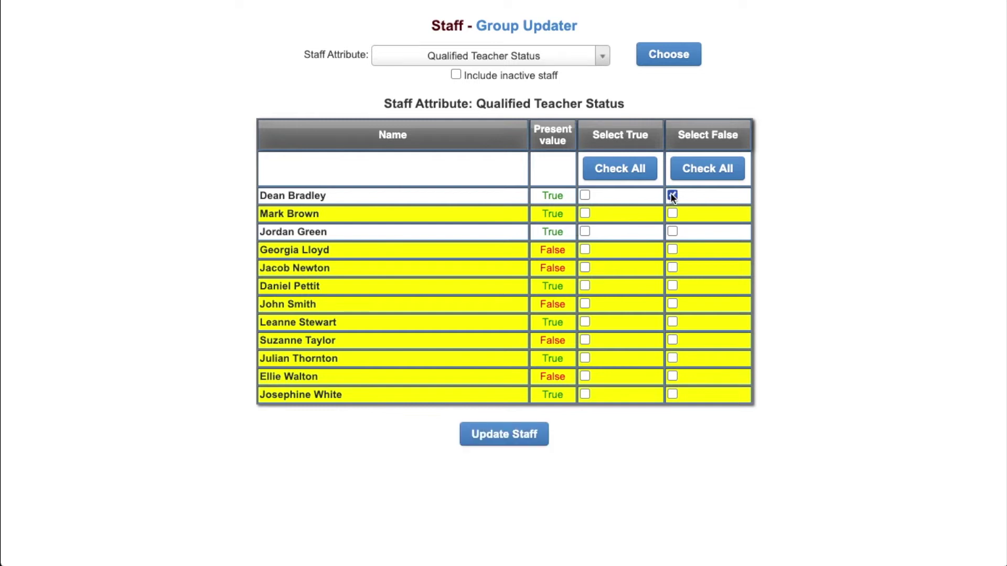
left_click(586, 269)
left_click(499, 436)
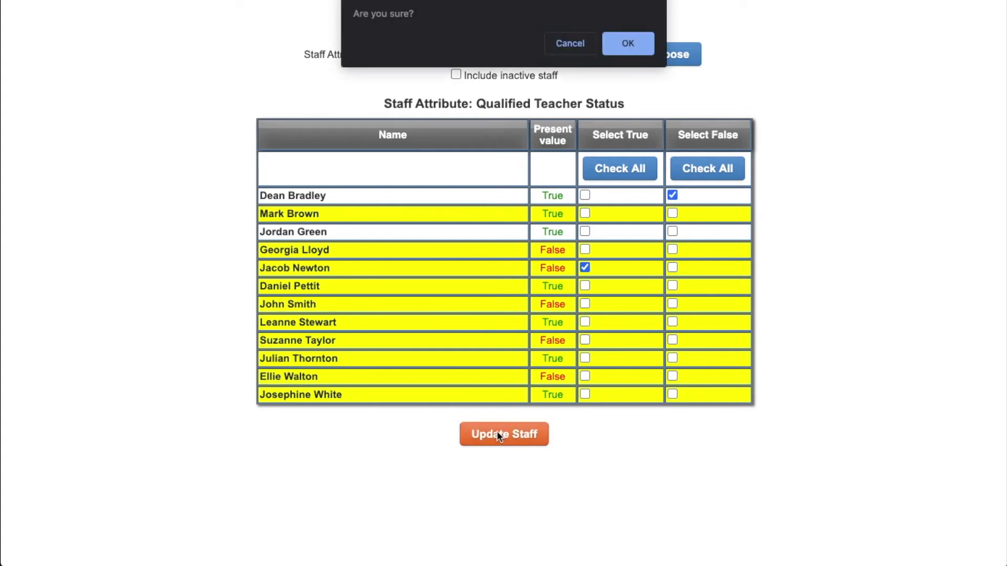
left_click(622, 41)
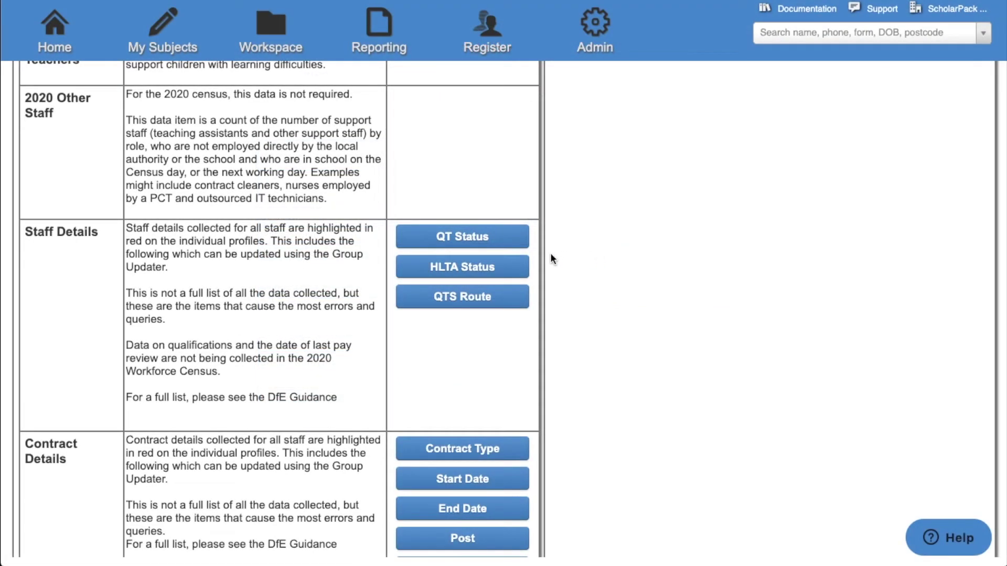
Step: Set the sixth staff member's HLTA Status to True in the Group Updater and confirm
left_click(515, 268)
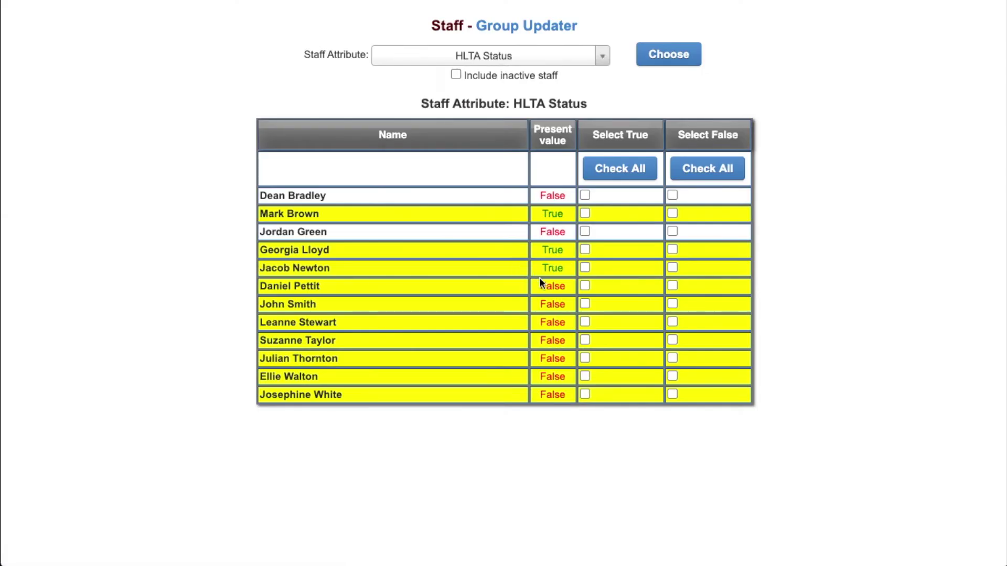
left_click(586, 288)
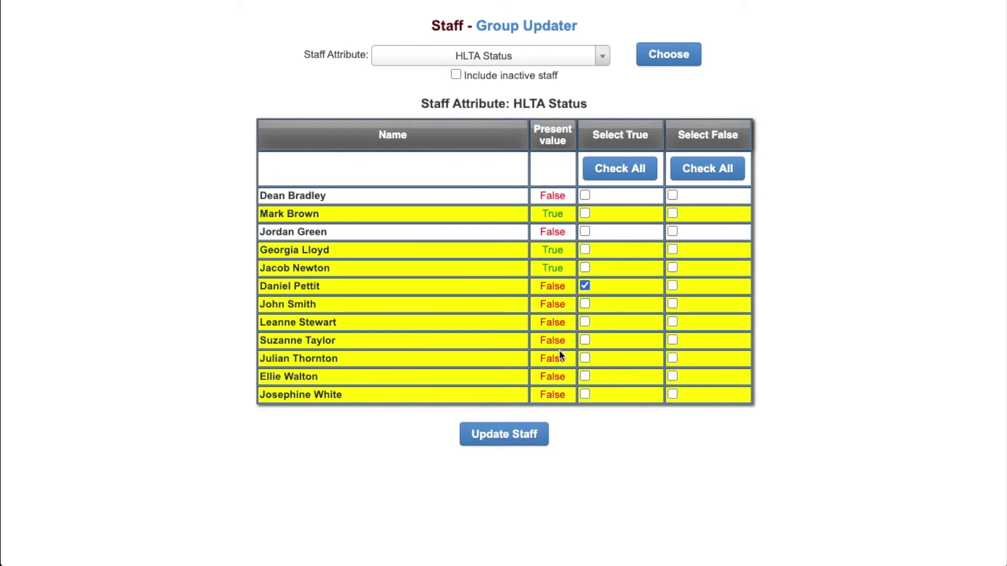
left_click(501, 429)
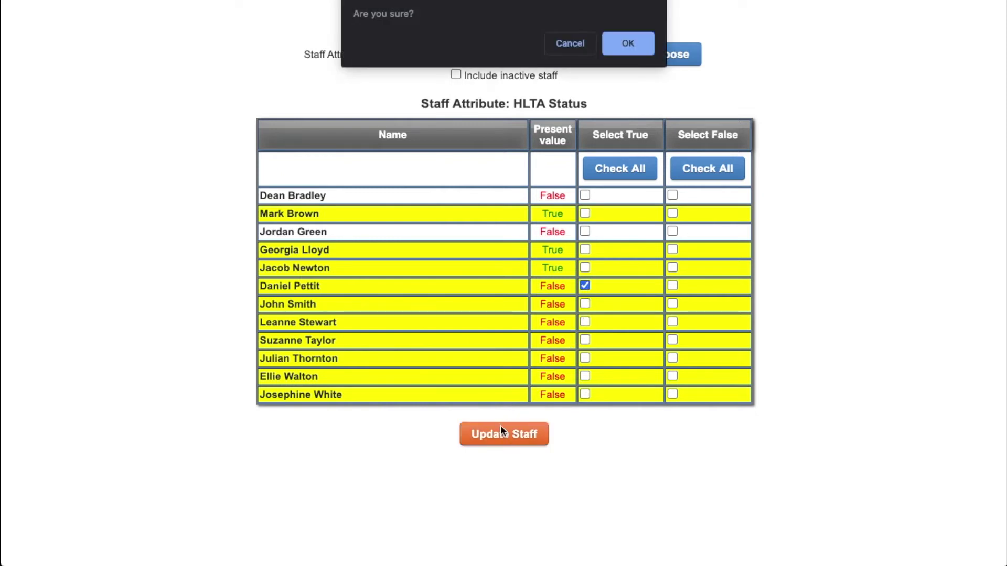
left_click(628, 43)
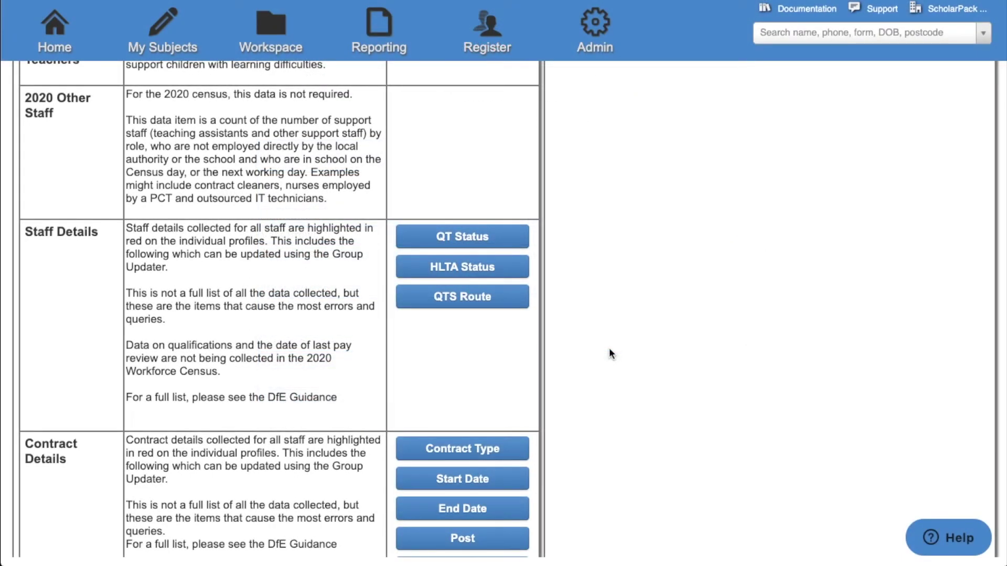
Step: Apply QTS Route RECG, Mutual Recognition from NI, to the selected staff and confirm
left_click(512, 301)
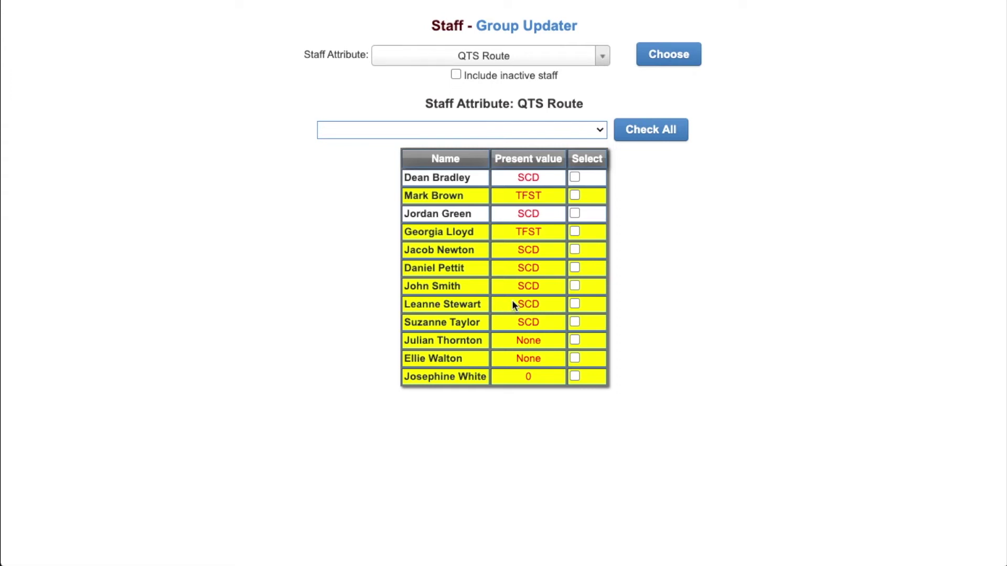
left_click(517, 131)
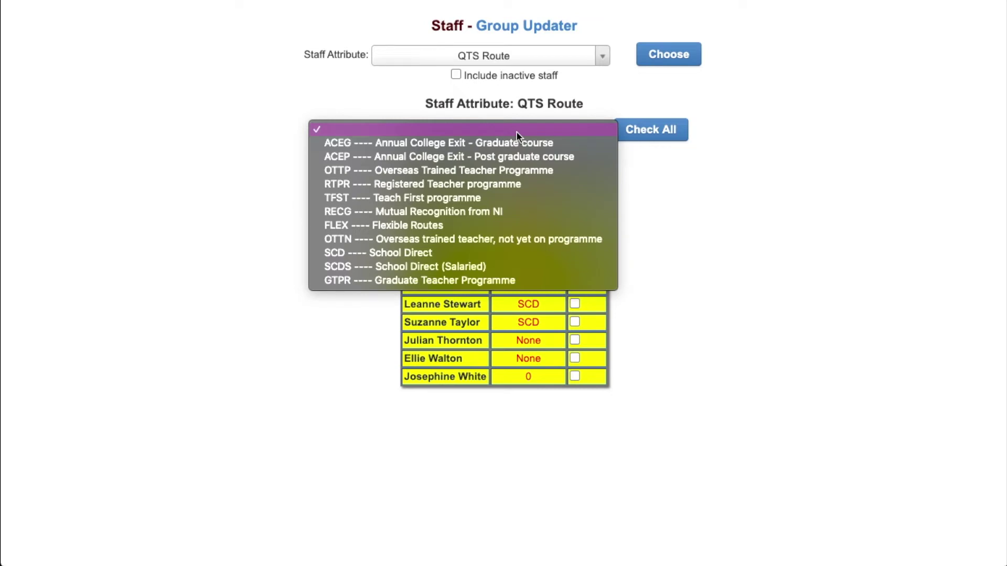
left_click(502, 212)
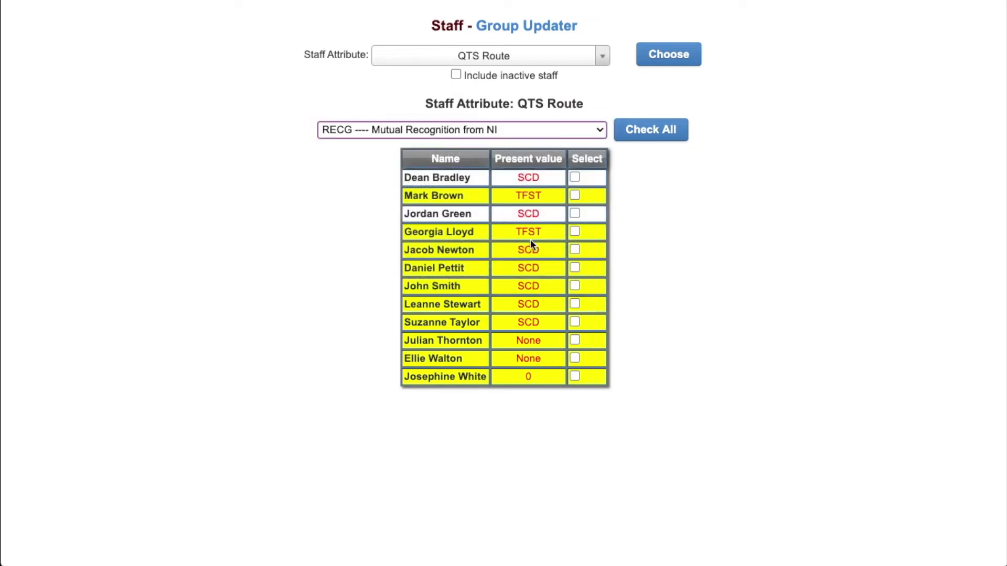
left_click(574, 287)
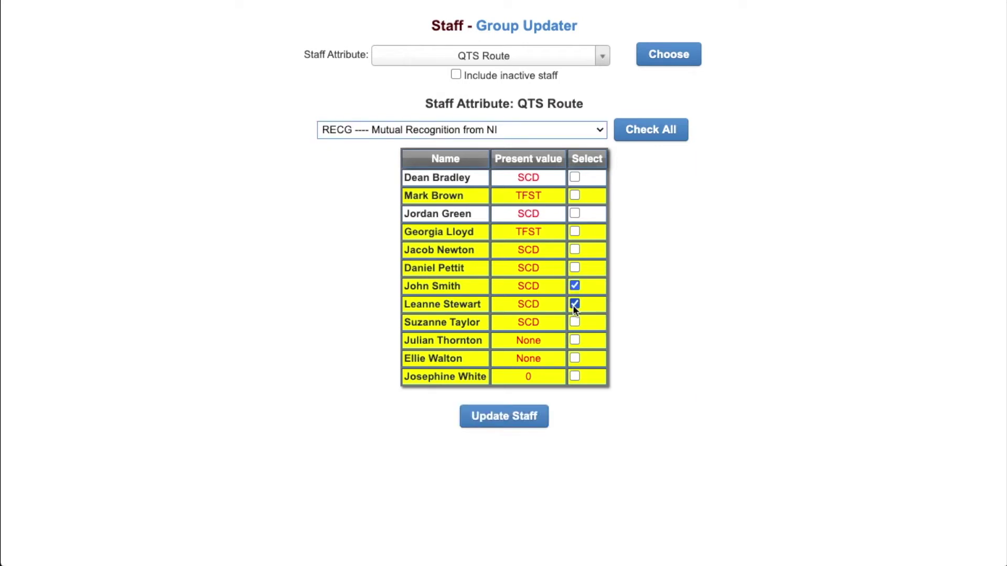
left_click(504, 419)
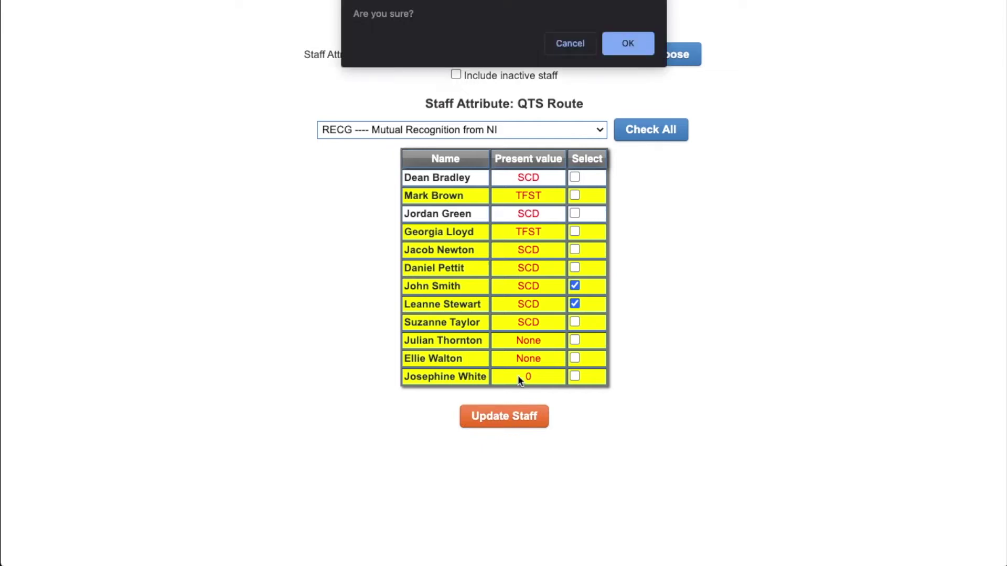
left_click(618, 43)
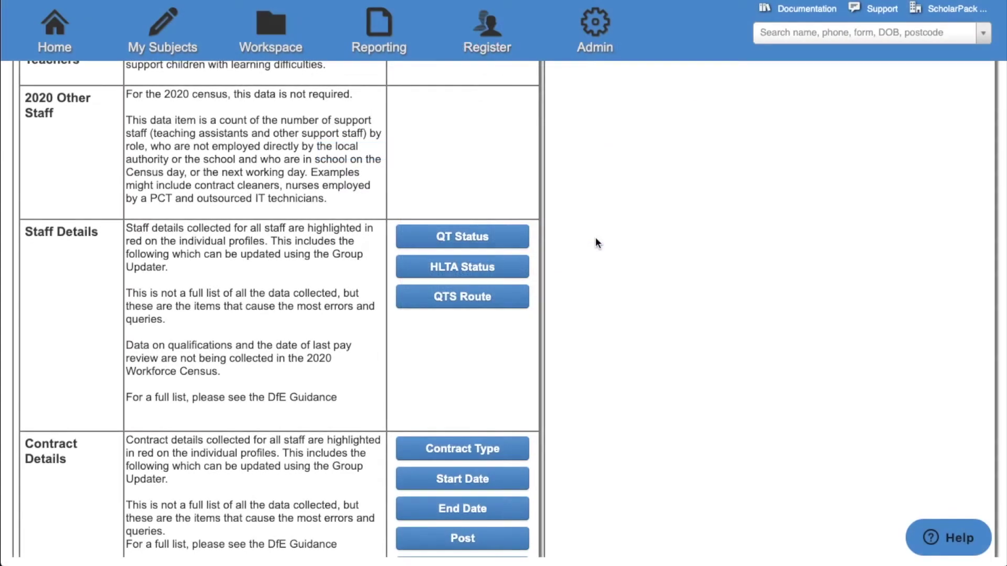
Step: Scroll down the census page to the pay-review query and census output options
scroll(596, 243, "down", 4)
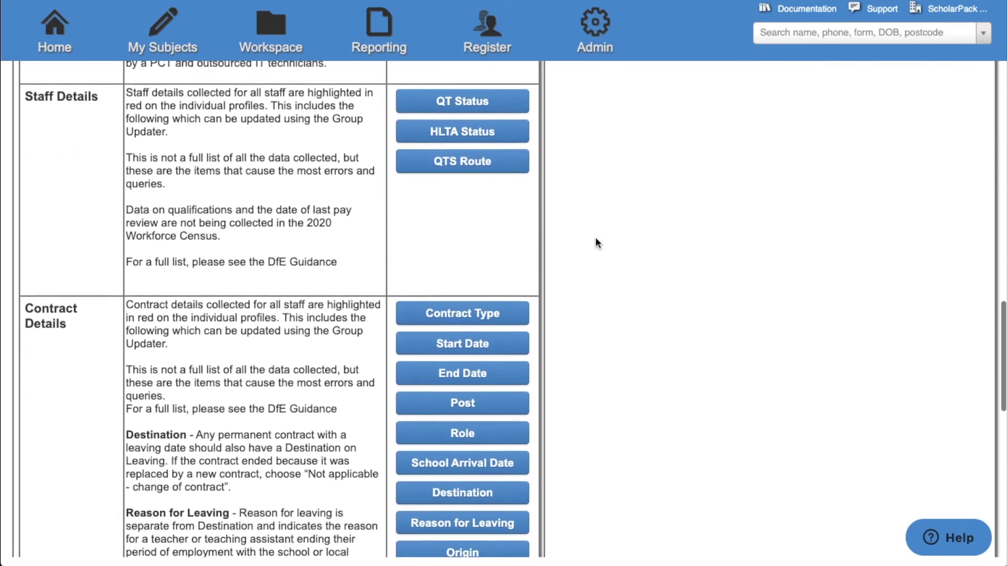
scroll(596, 241, "down", 3)
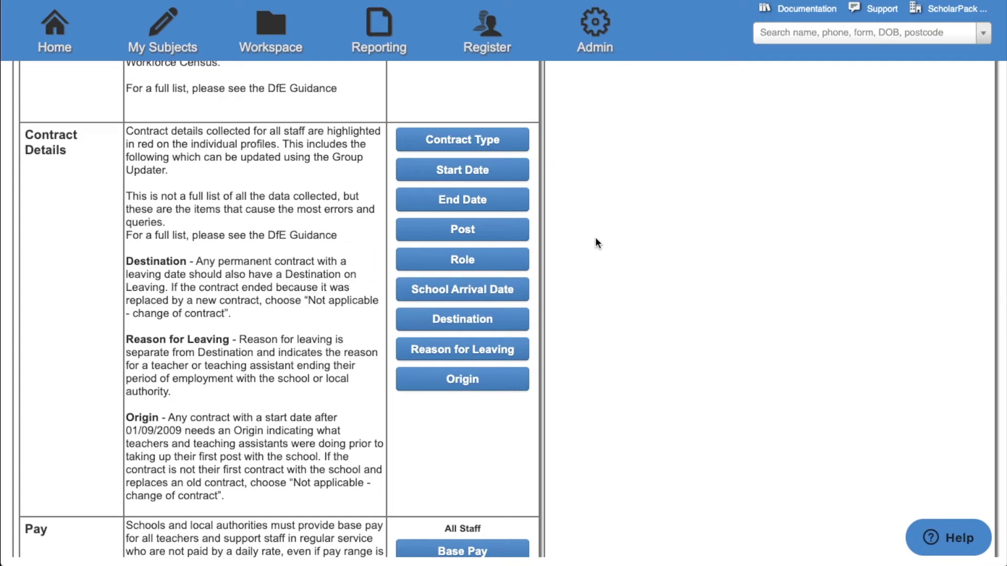
scroll(596, 237, "down", 4)
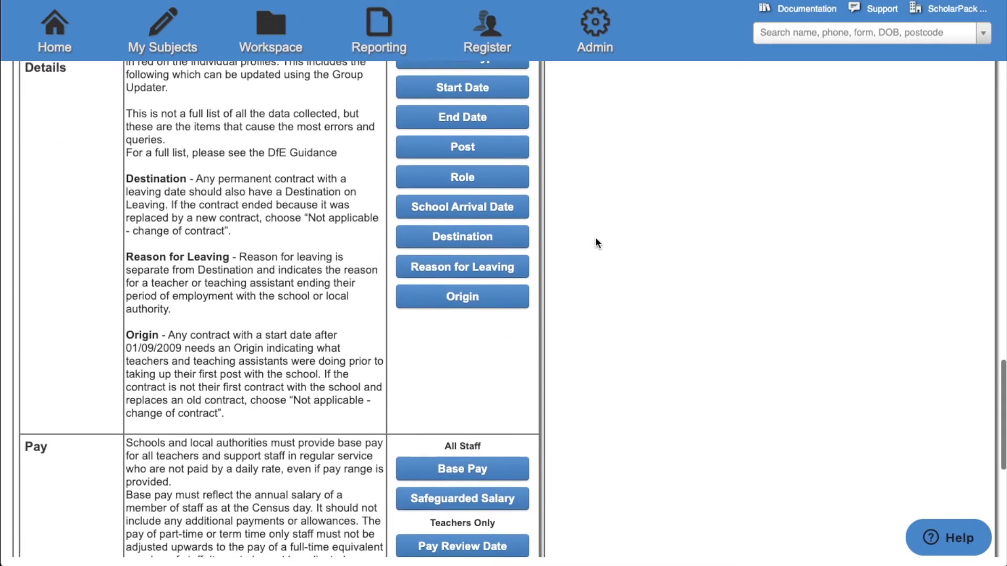
scroll(596, 239, "down", 2)
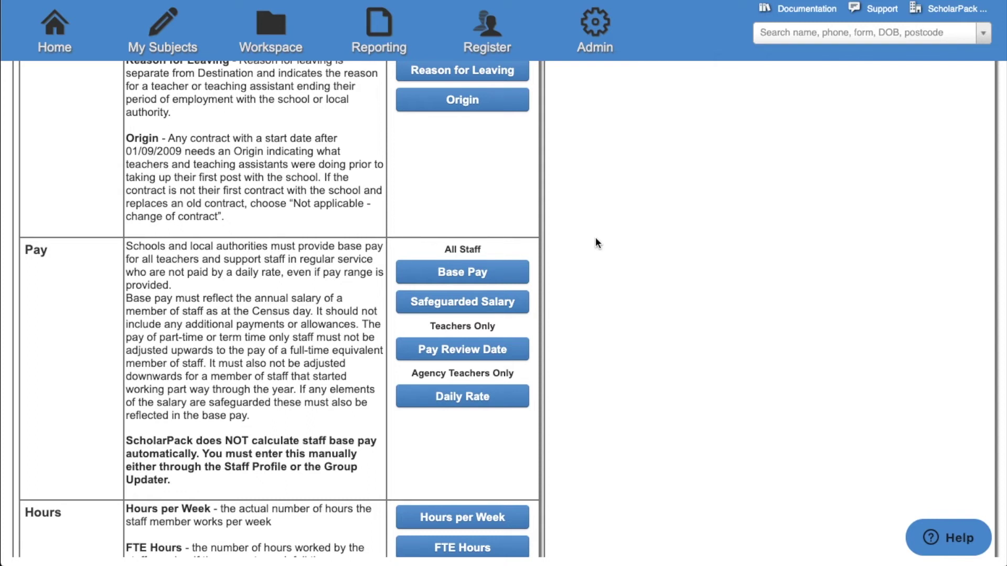
scroll(597, 242, "down", 3)
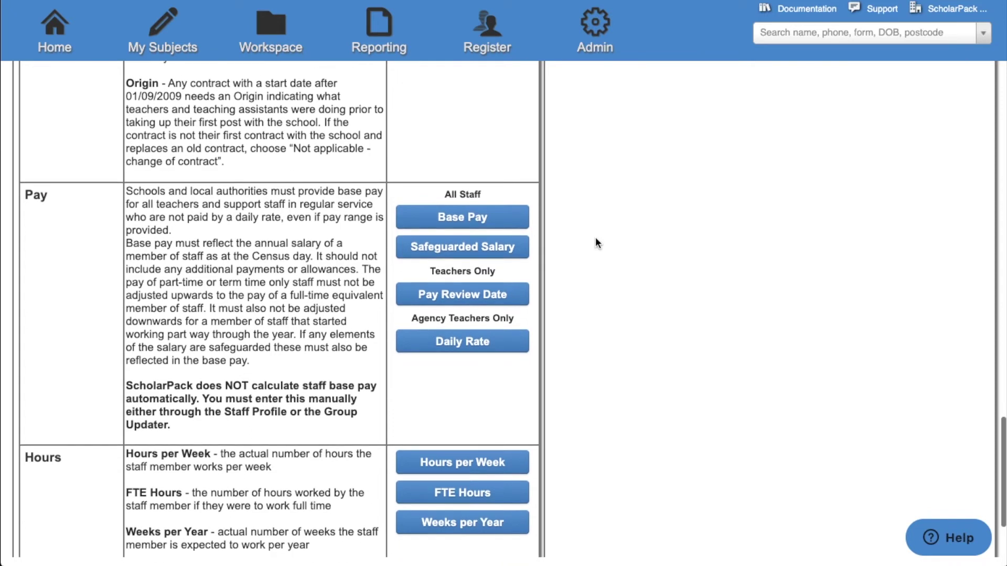
scroll(596, 242, "down", 1)
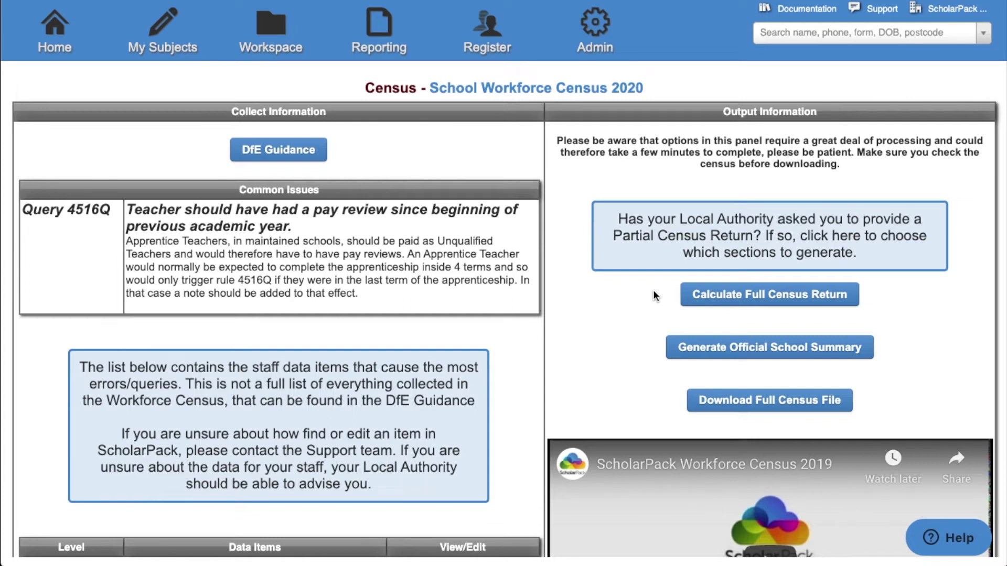
left_click(693, 248)
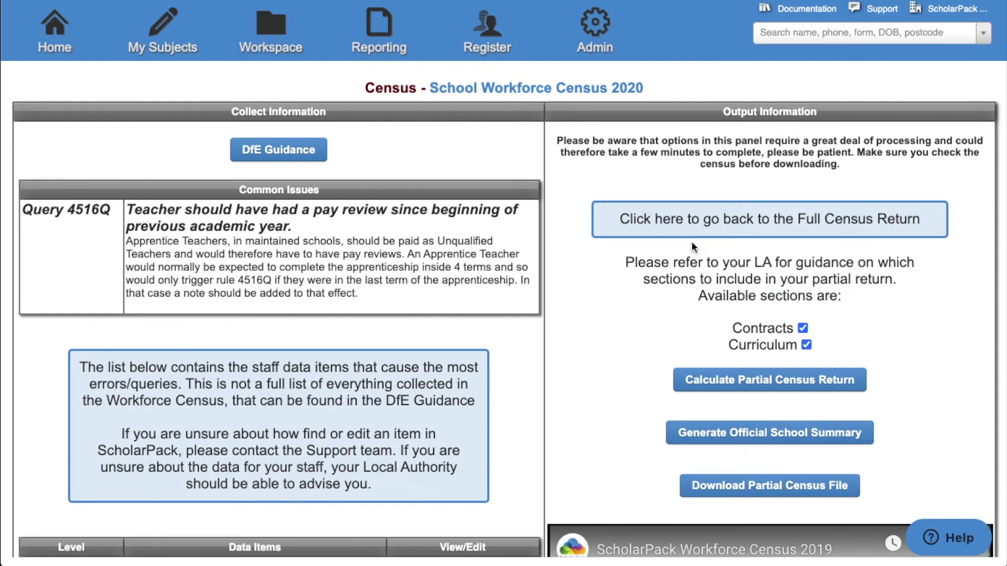
left_click(793, 330)
left_click(766, 223)
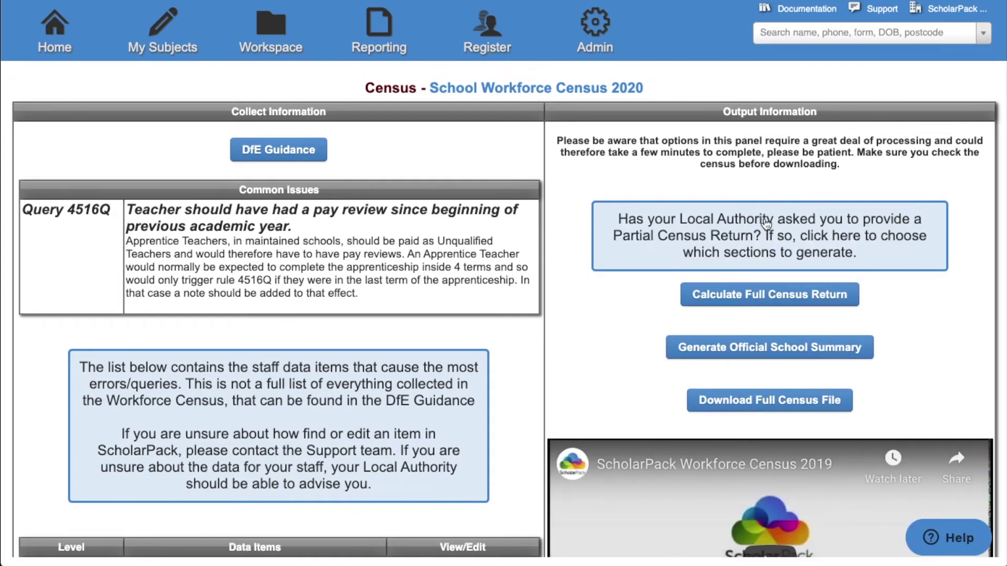
left_click(752, 302)
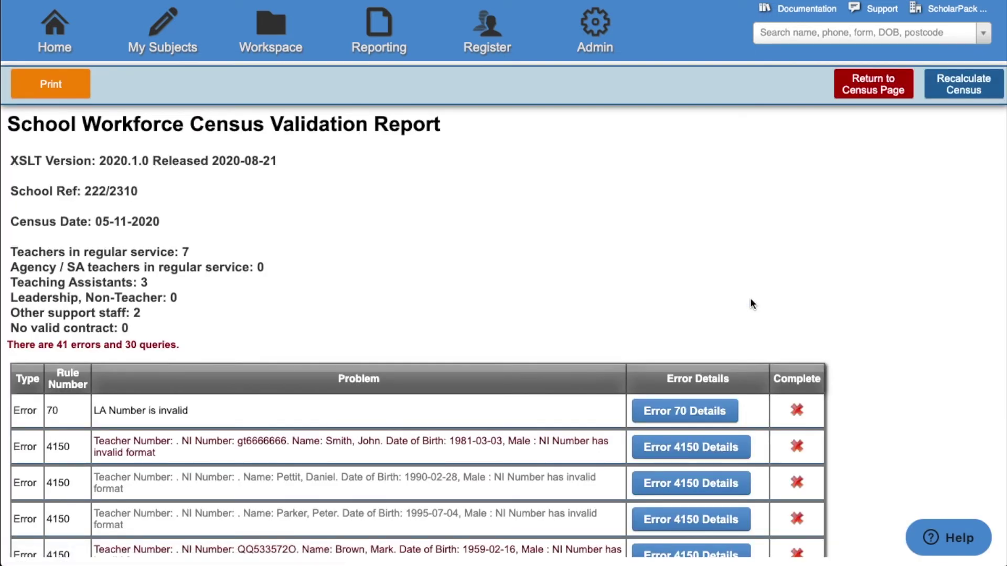
Step: Scroll through the Validation Report listing 41 errors and 30 queries
scroll(750, 298, "down", 3)
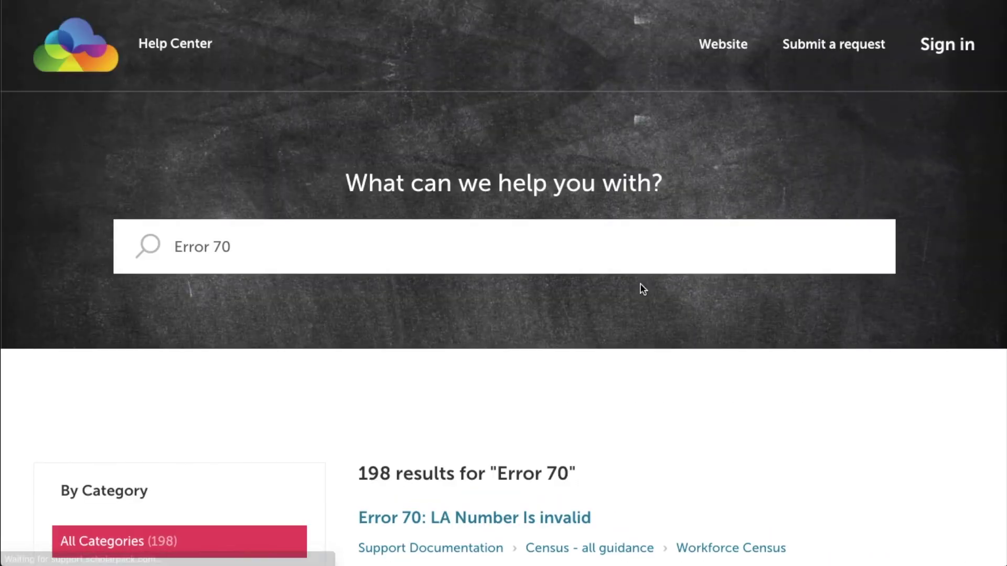
Step: Open the 'Error 70: LA Number Is invalid' article and read where to check the LA number
scroll(643, 289, "down", 3)
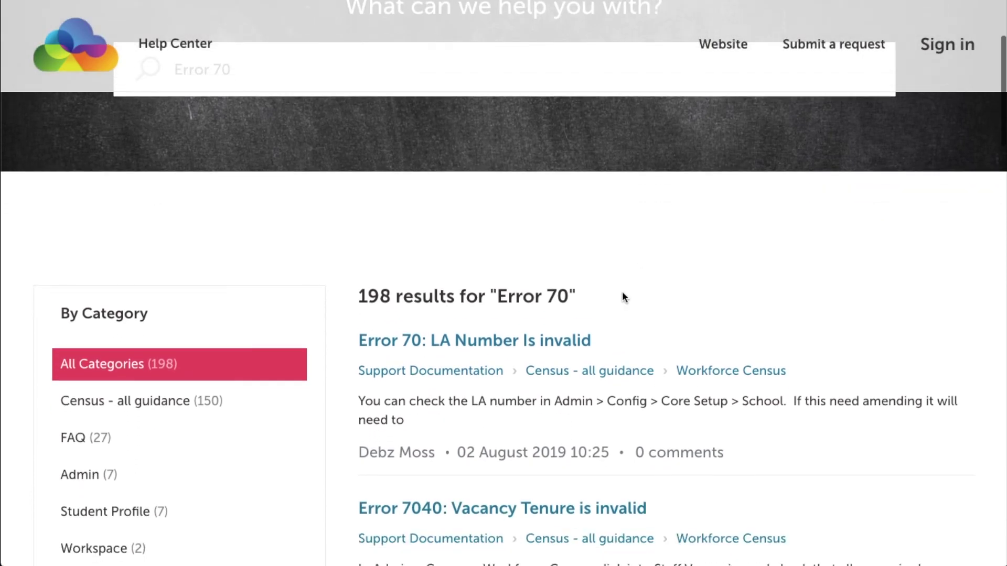
left_click(551, 344)
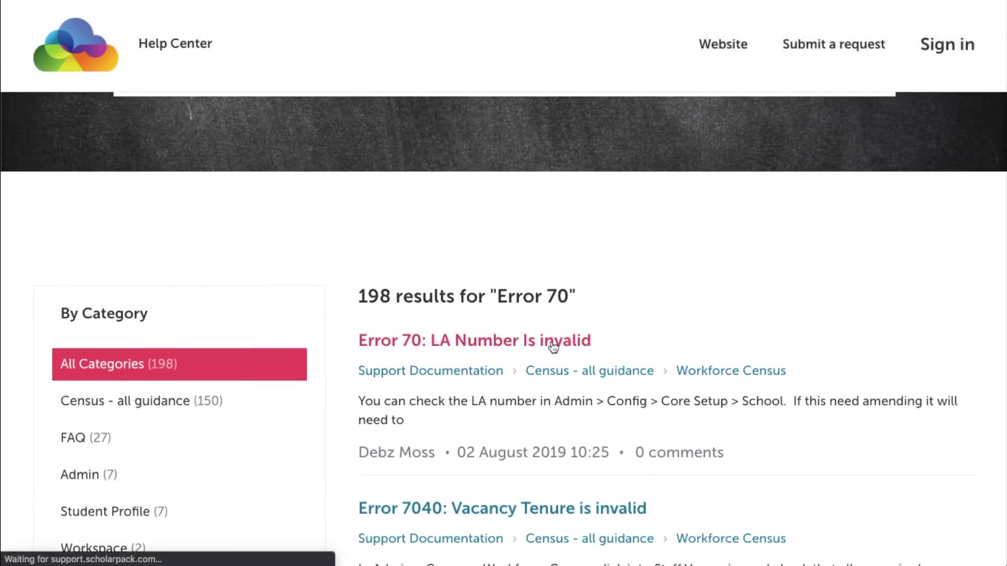
scroll(553, 348, "down", 3)
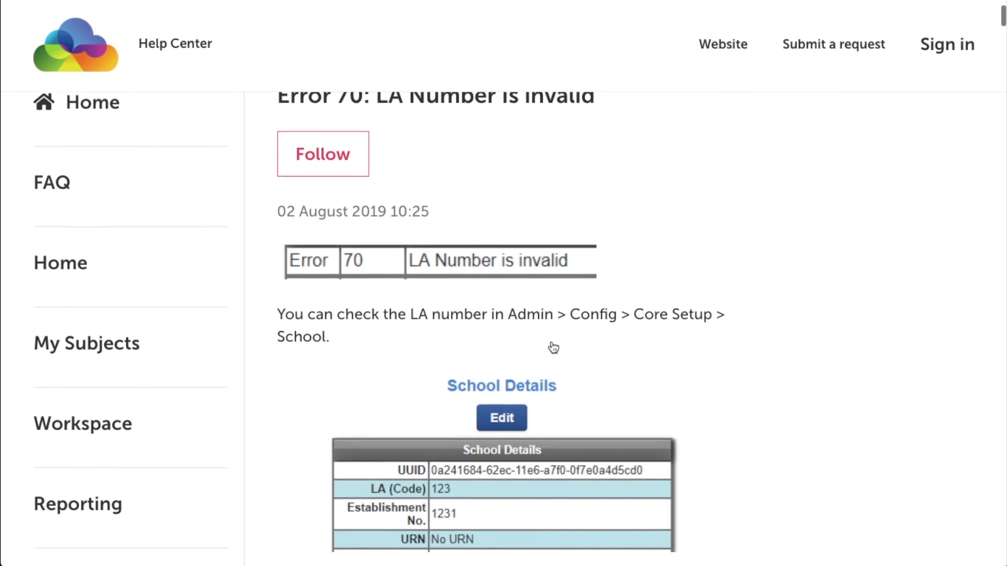
scroll(553, 347, "down", 2)
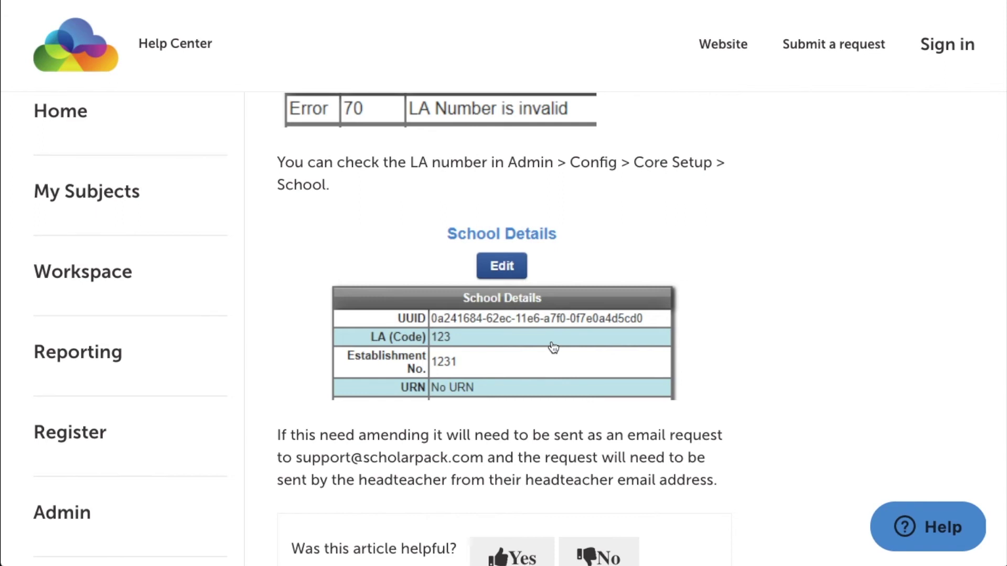
Step: Open the staff record from the fifth Error 4150 row, flagged for an invalid NI Number format
scroll(540, 221, "down", 2)
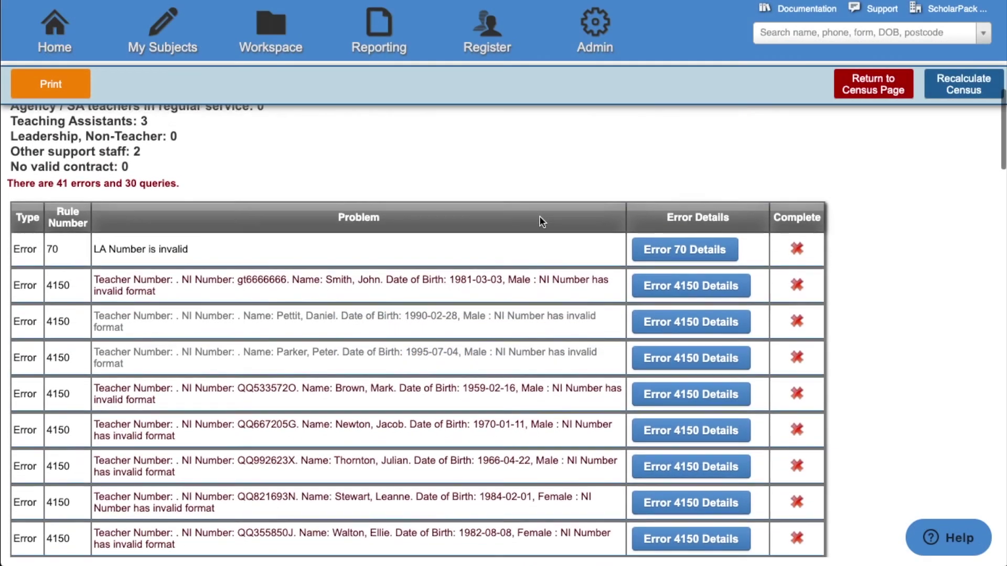
scroll(540, 217, "down", 1)
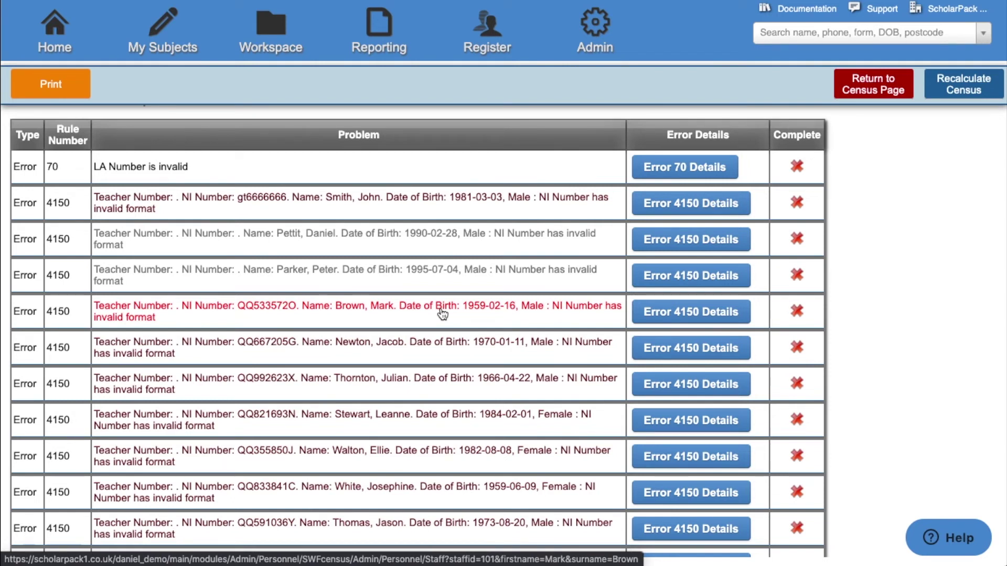
left_click(443, 313)
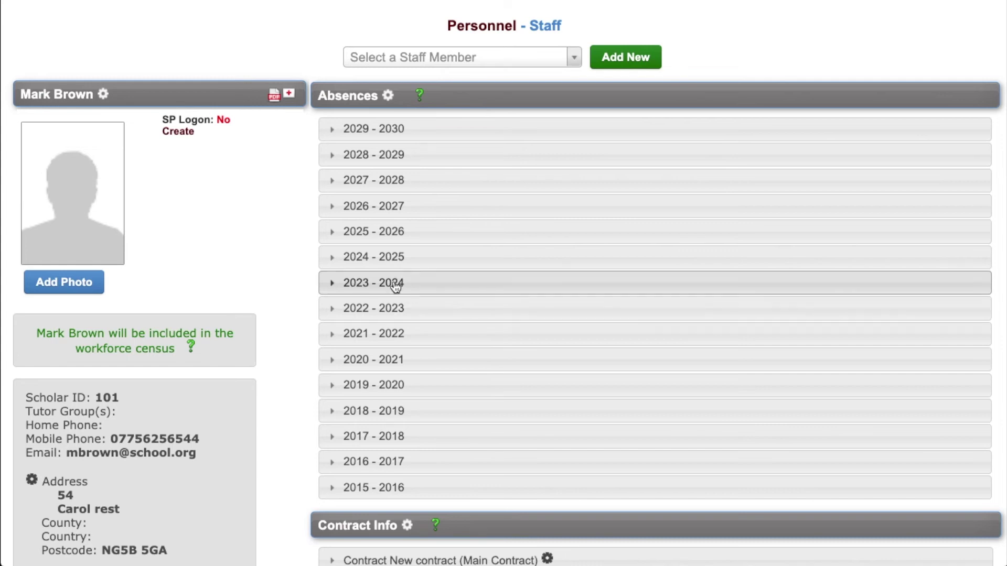
left_click(102, 95)
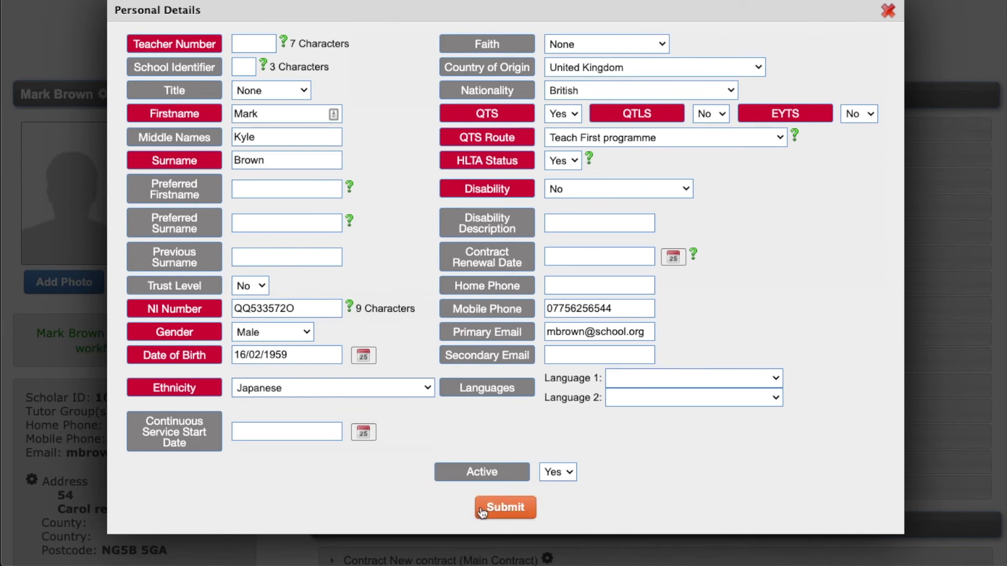
left_click(888, 11)
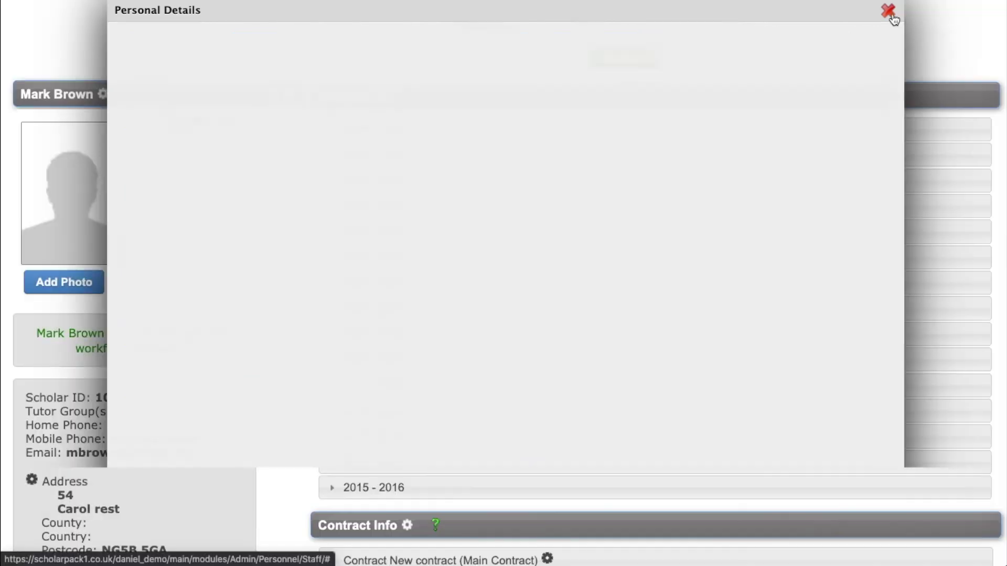
scroll(855, 21, "down", 3)
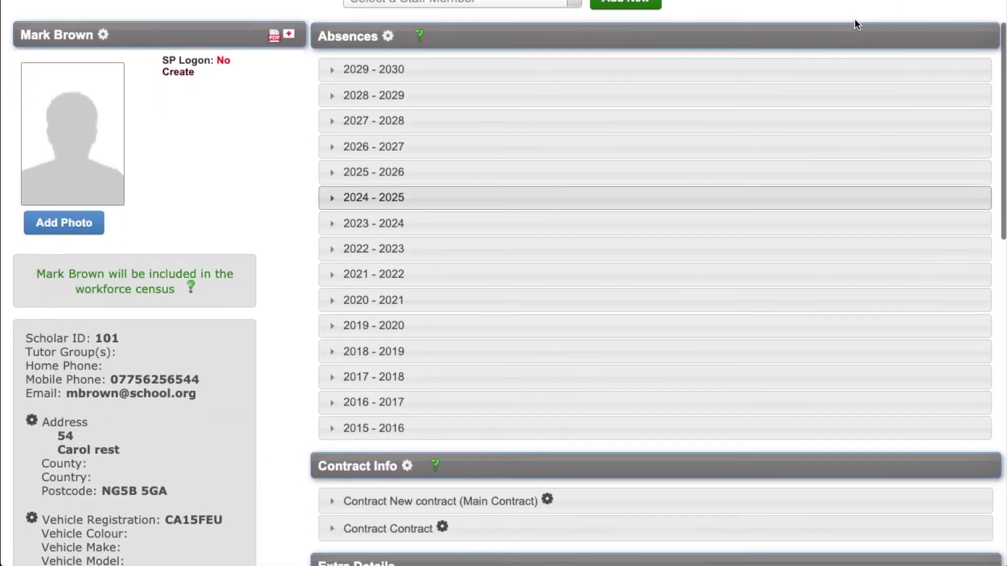
scroll(855, 20, "down", 3)
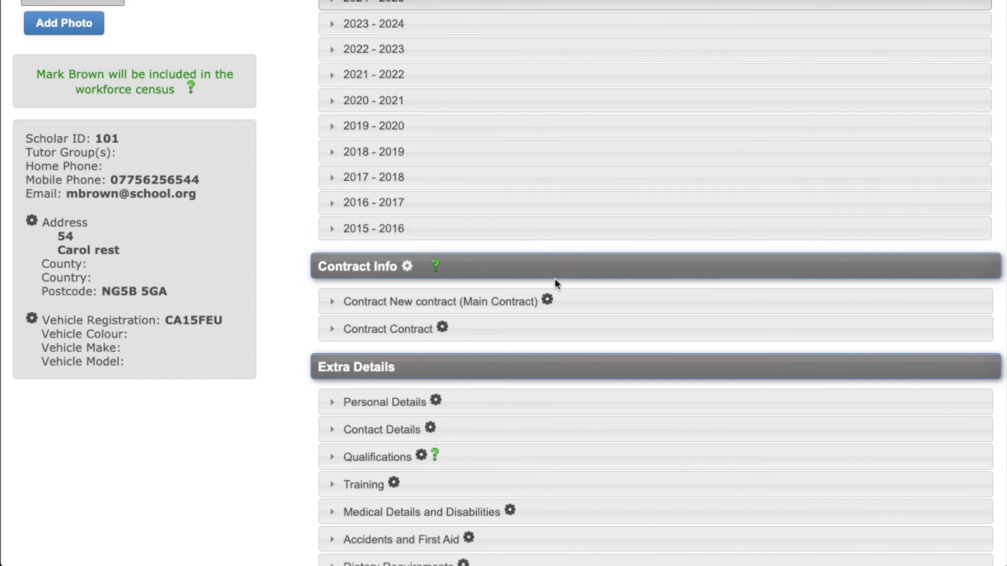
Step: Open and review the teacher's 'New contract (Main Contract)' details form
left_click(548, 303)
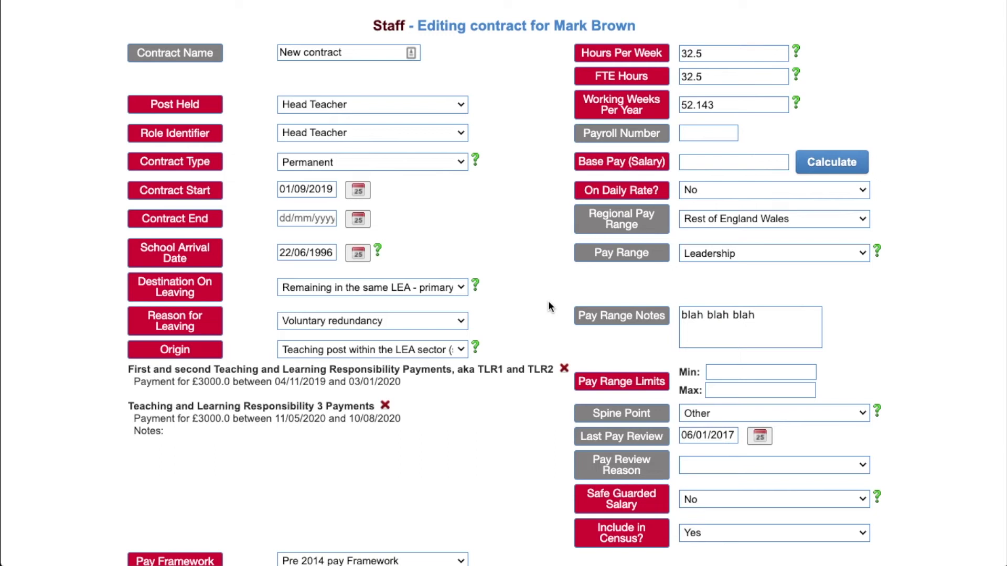
scroll(550, 307, "down", 3)
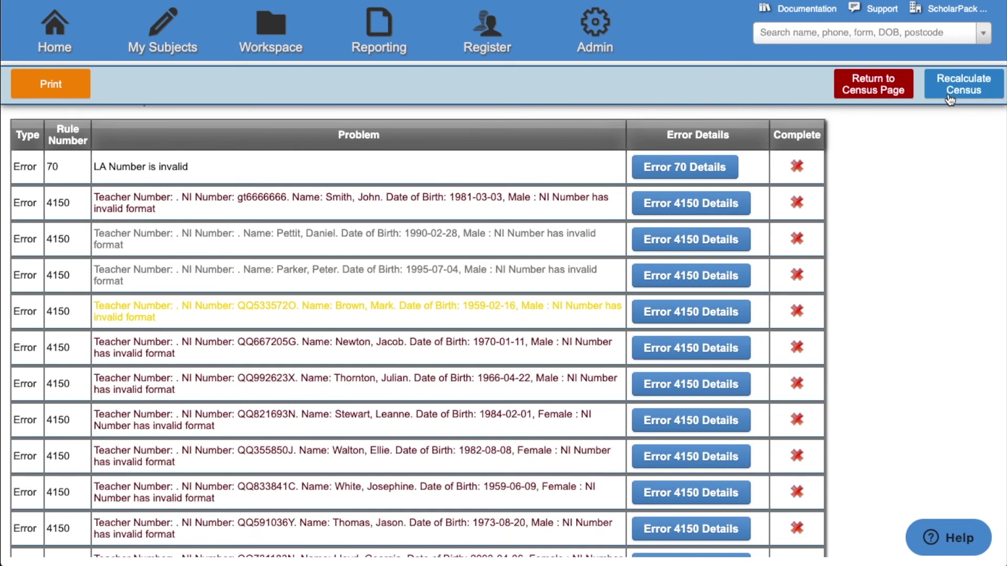
Step: Return to the census page and generate the Official School Summary, showing 41 errors and 30 queries
left_click(890, 90)
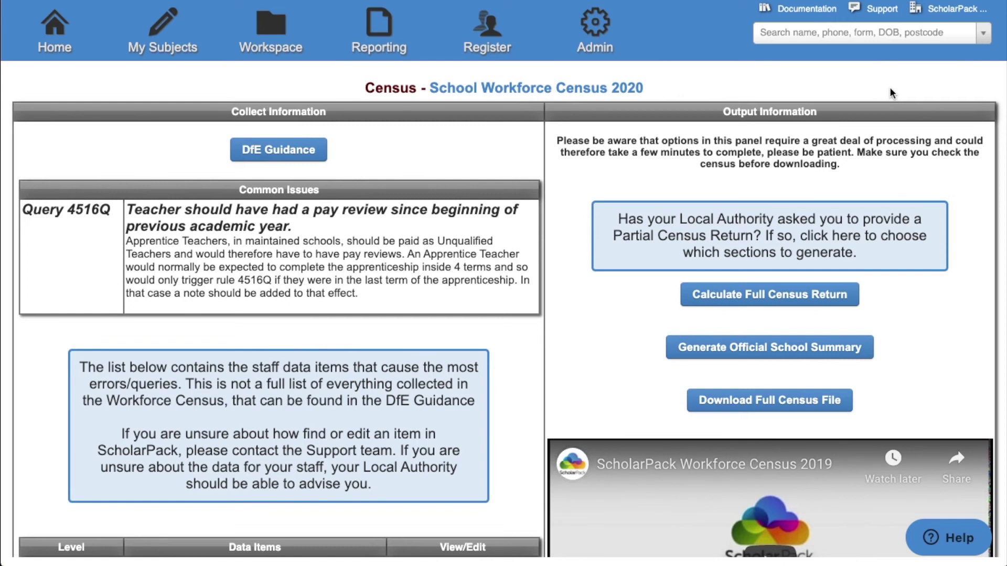
scroll(890, 87, "down", 2)
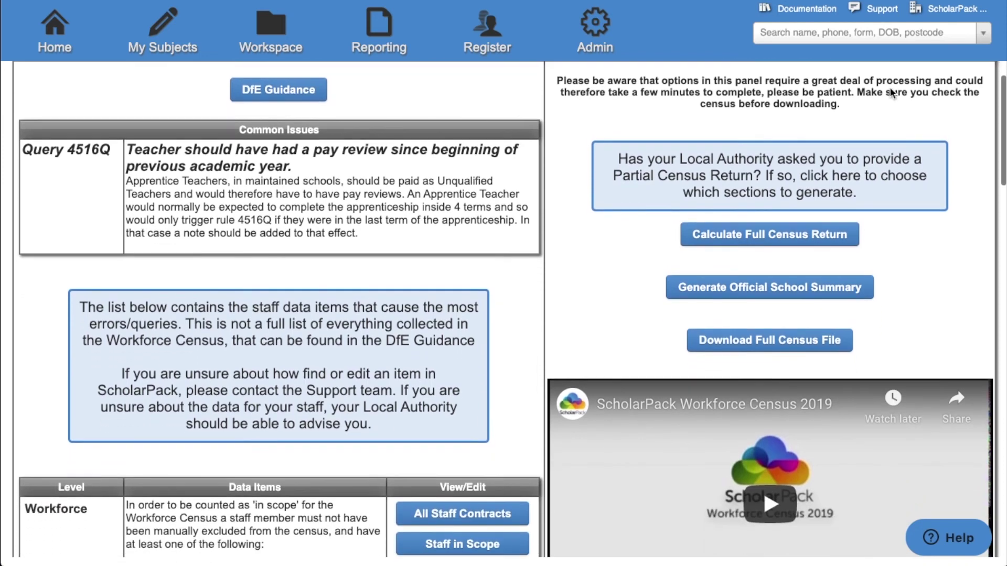
scroll(890, 87, "down", 2)
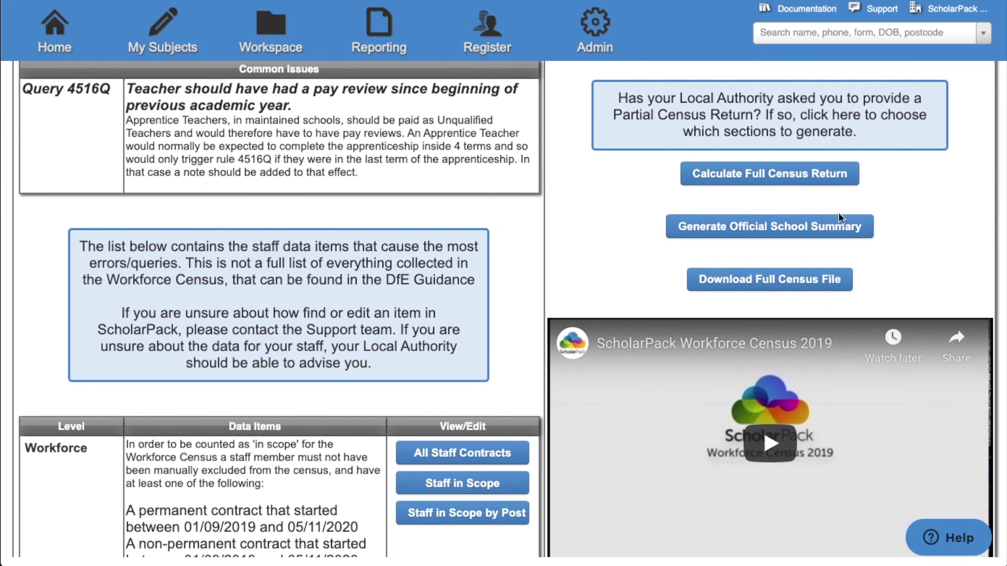
left_click(831, 234)
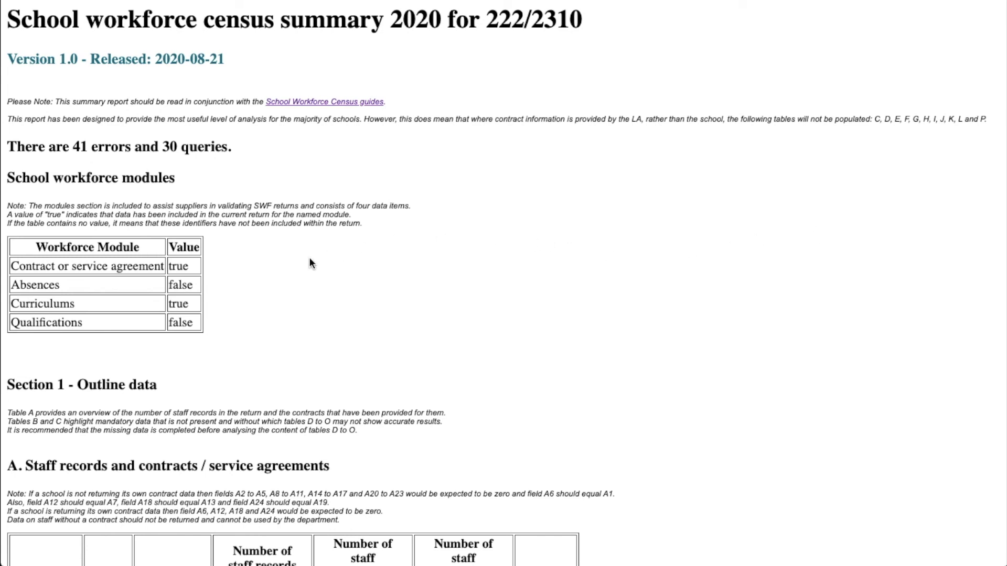
Step: Scroll through the summary report's outline and missing-data tables A, B and C
scroll(310, 261, "down", 3)
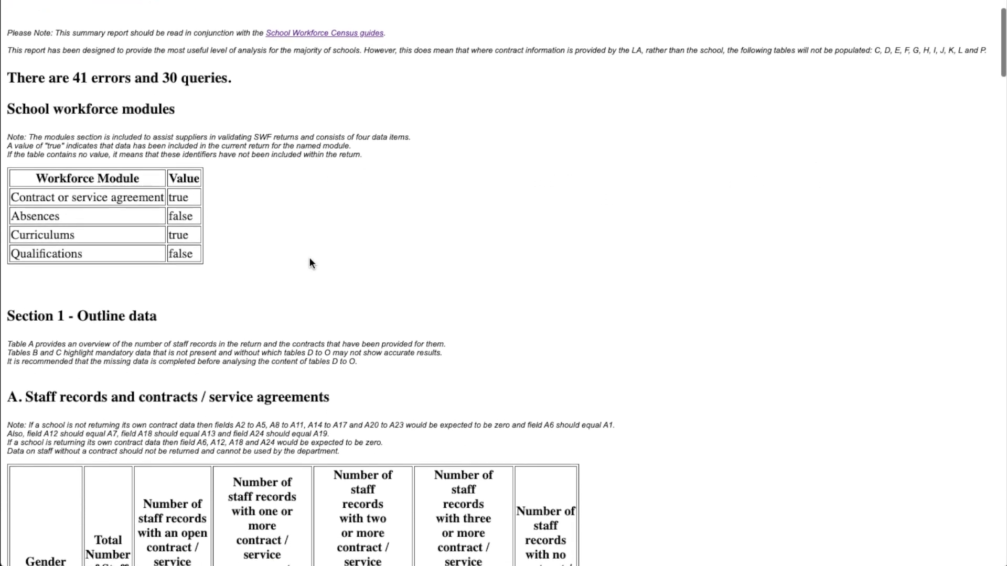
scroll(309, 260, "down", 4)
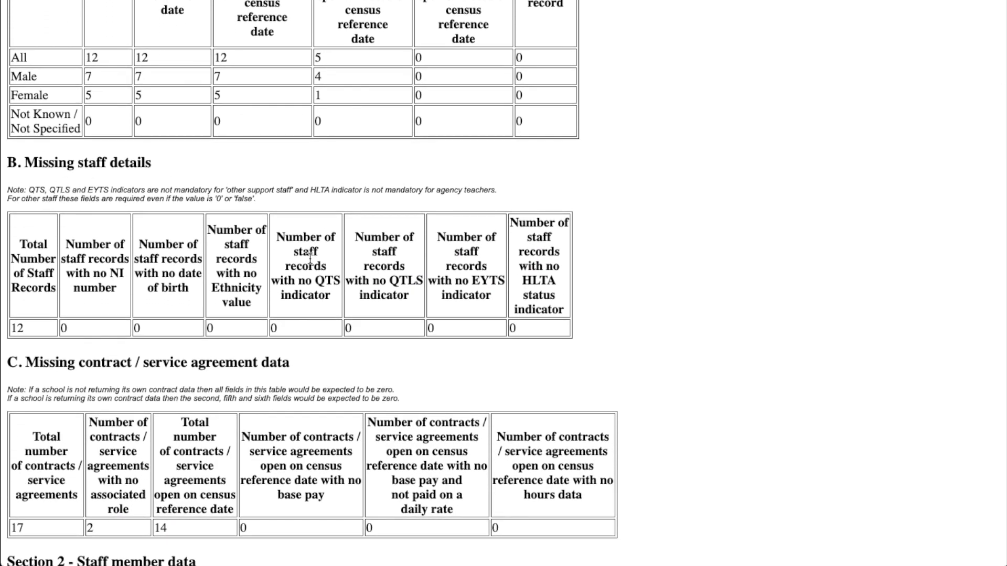
scroll(310, 259, "down", 2)
scroll(310, 258, "down", 4)
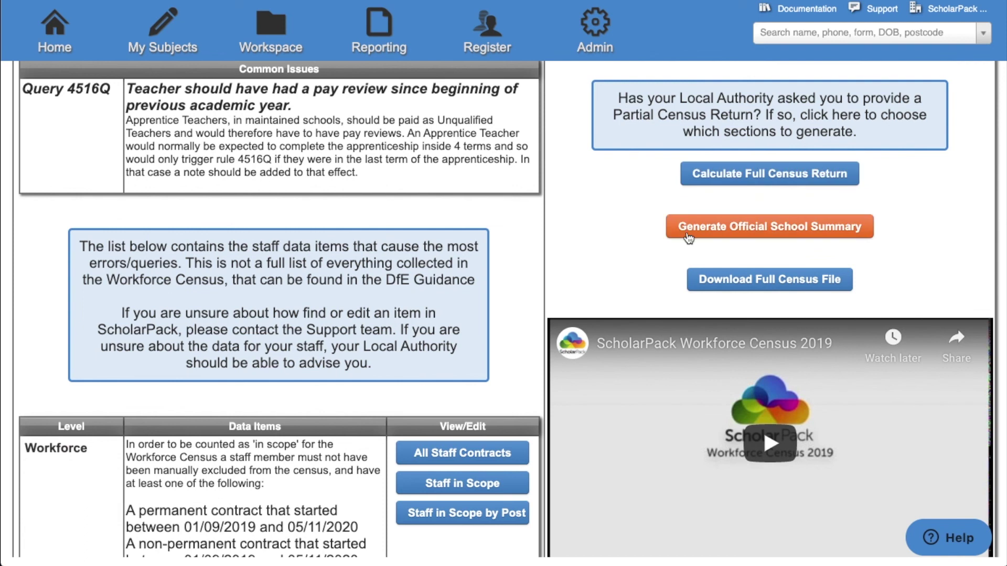
Step: Download the full census file as XML, then bring up the home Dashboard panel
left_click(696, 279)
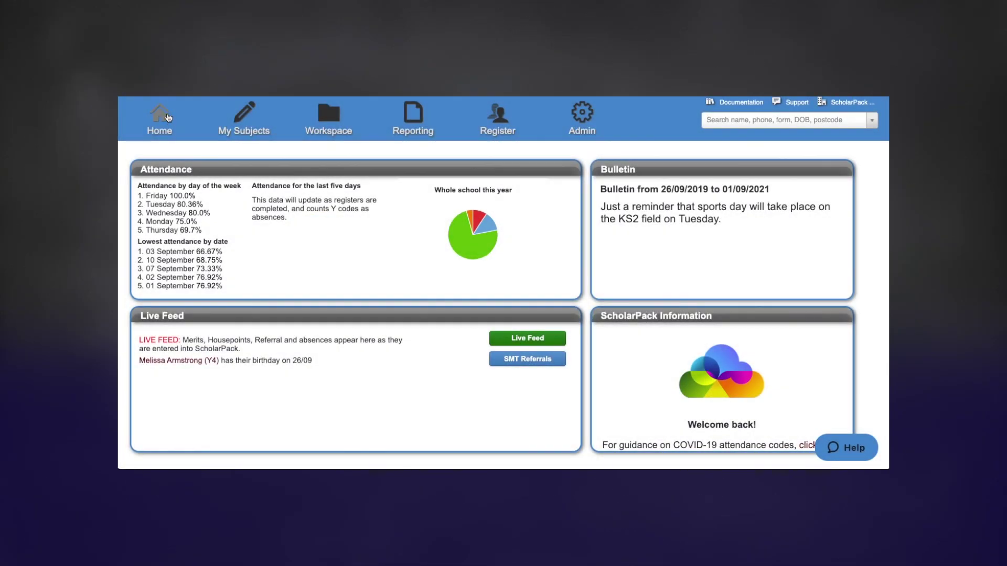
left_click(168, 117)
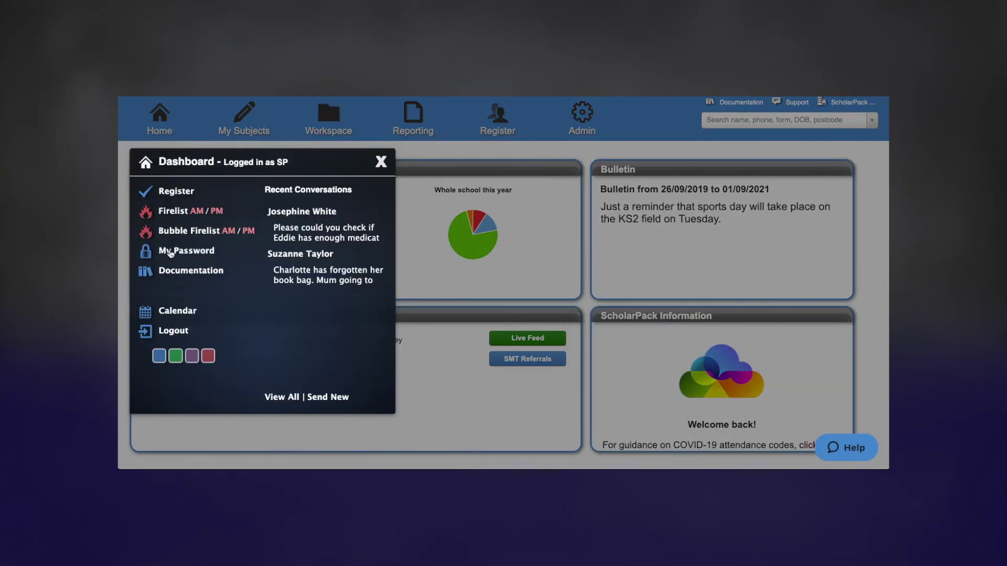